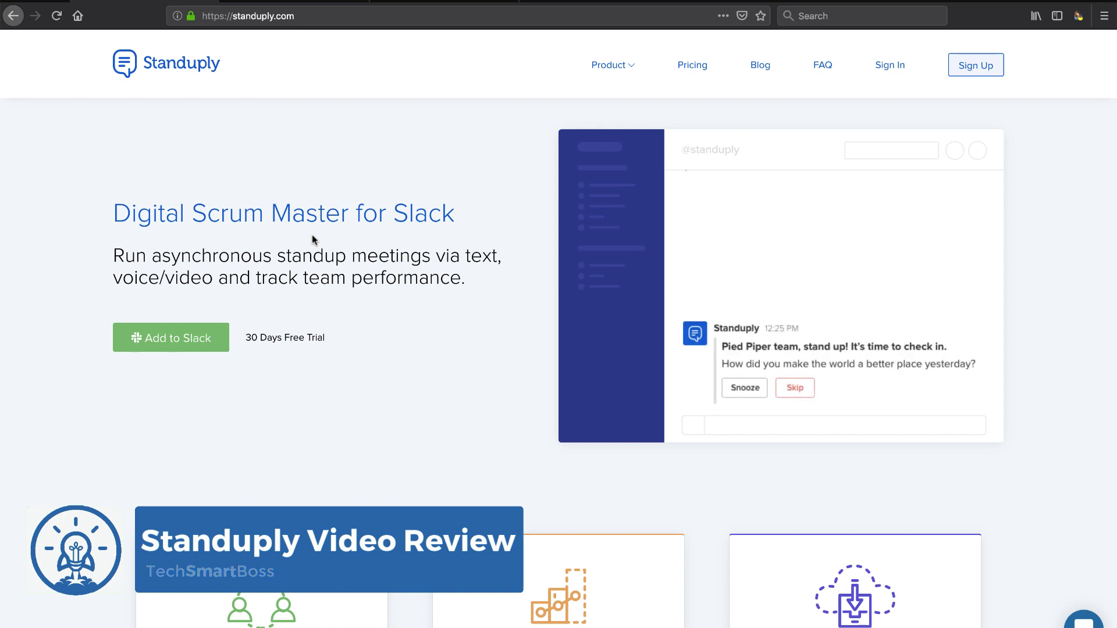
# Step: Close the product use cases menu, check the Tech Smart Boss podcast on SoundCloud, then return to standuply.com
pyautogui.scroll(-2, 336, 314)
pyautogui.scroll(2, 336, 317)
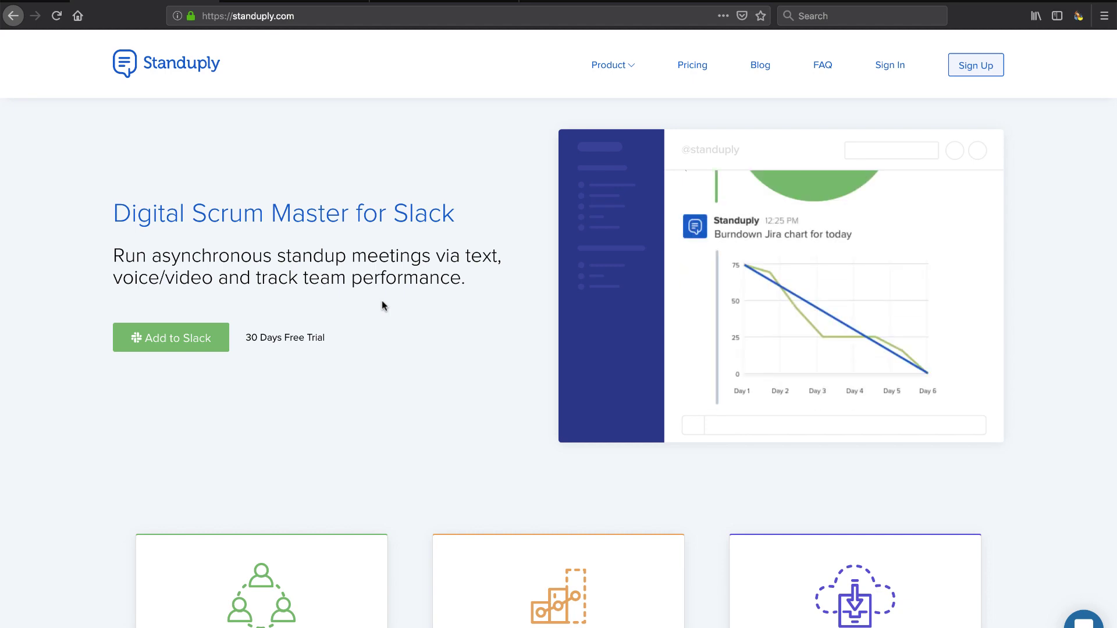
pyautogui.scroll(-9, 466, 299)
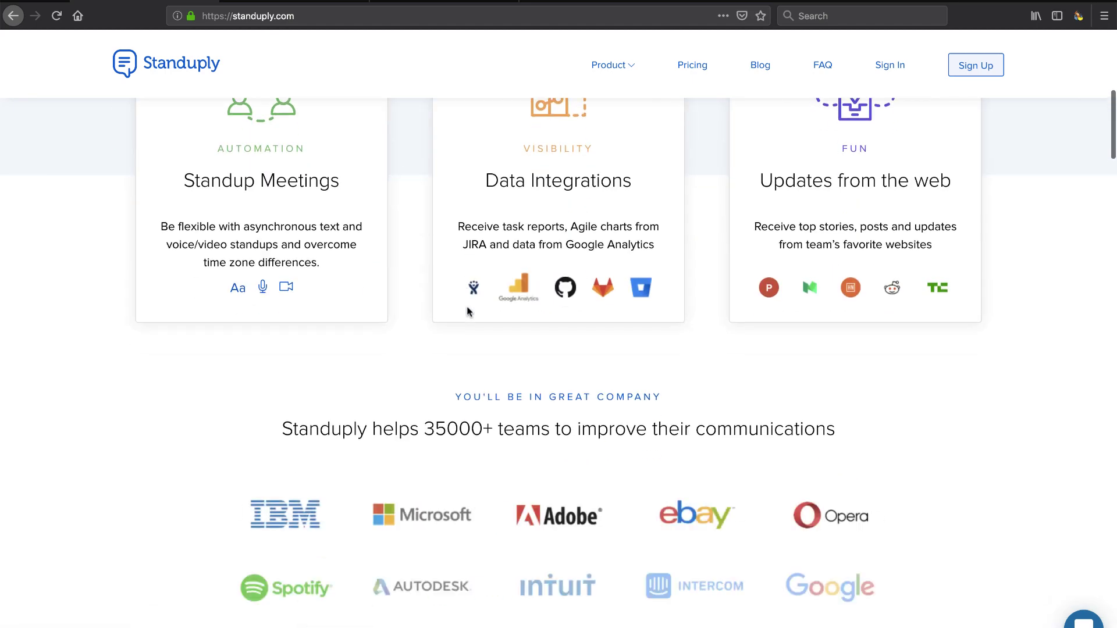
pyautogui.scroll(2, 468, 312)
pyautogui.scroll(-12, 469, 312)
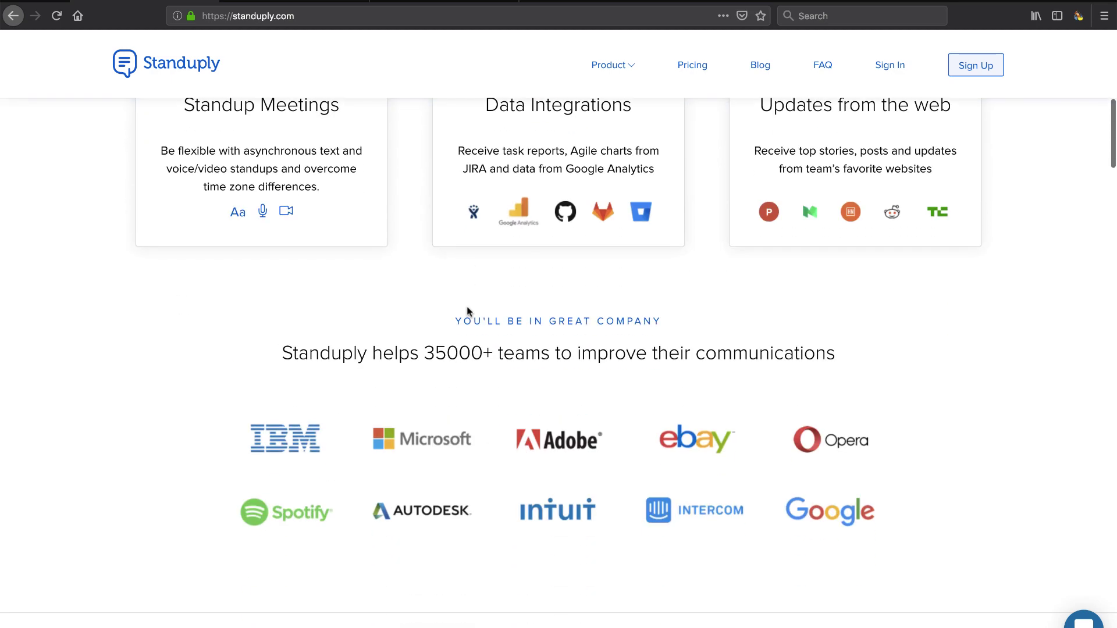
pyautogui.scroll(15, 466, 312)
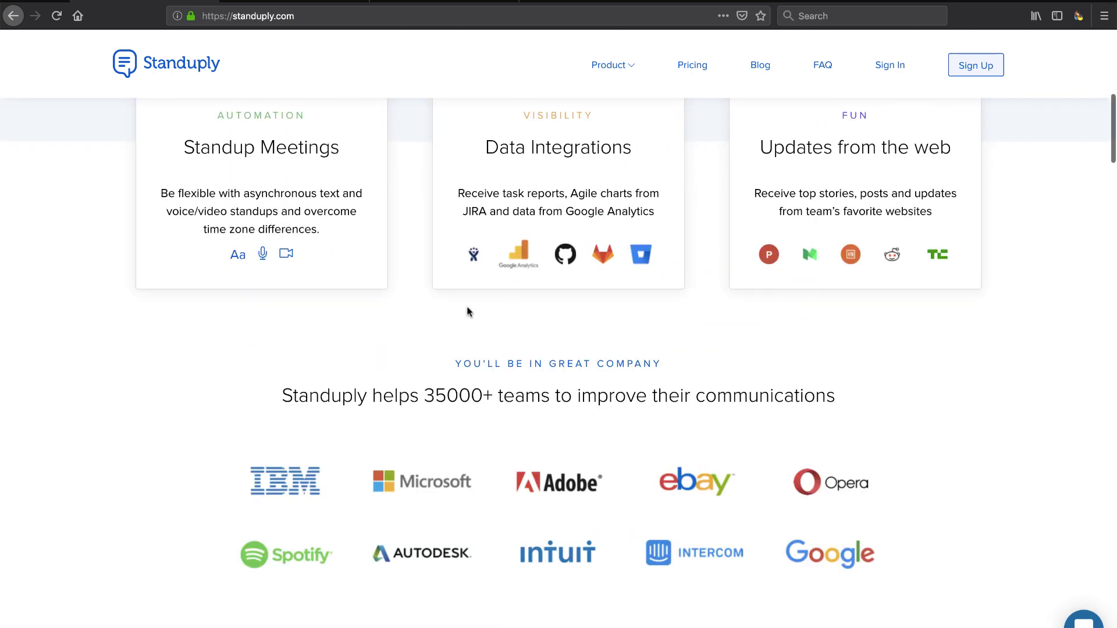
pyautogui.scroll(-2, 464, 308)
pyautogui.scroll(3, 372, 489)
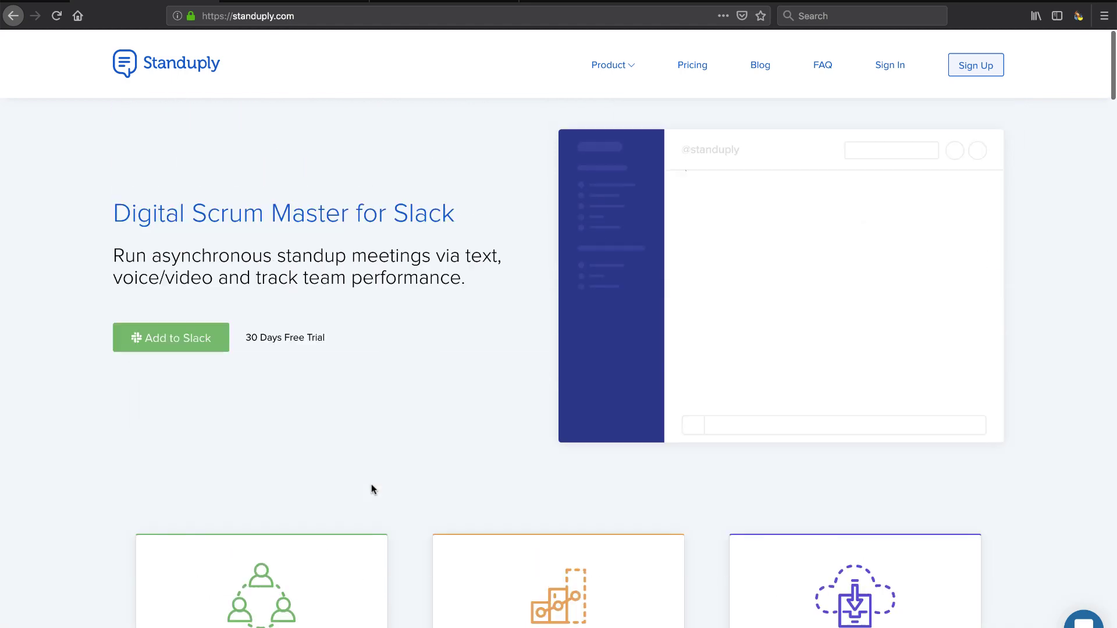
pyautogui.moveTo(613, 71)
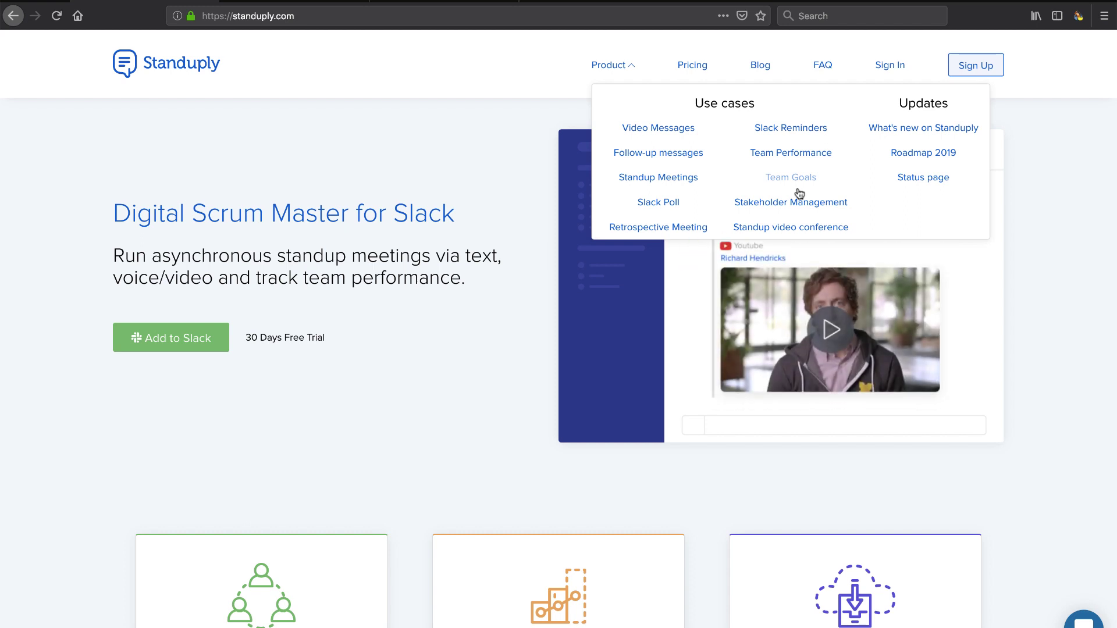
pyautogui.click(460, 185)
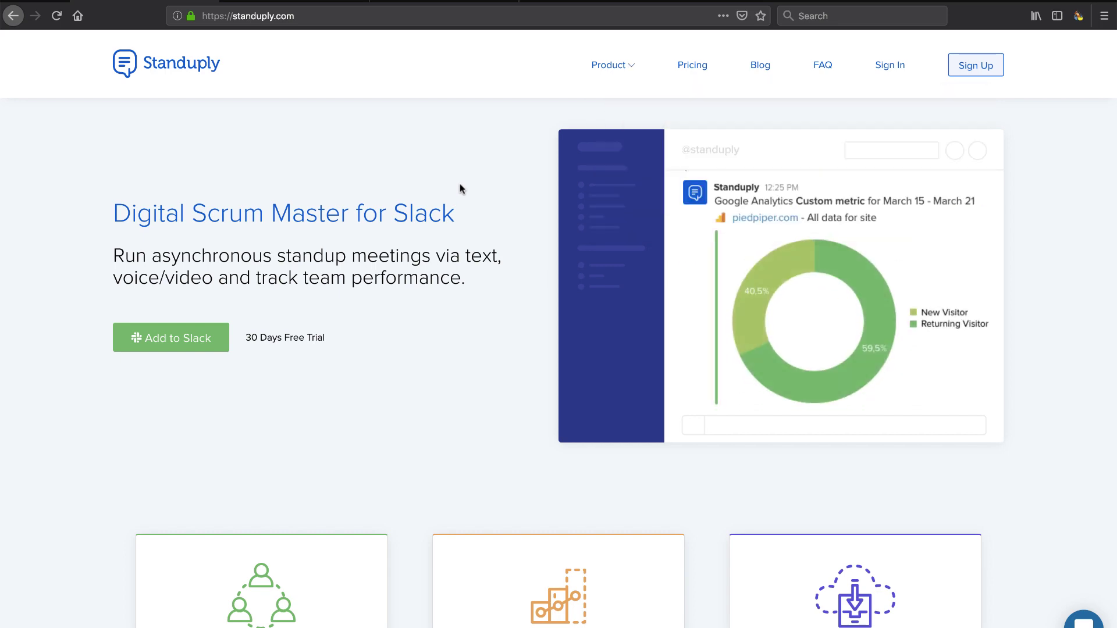
pyautogui.click(435, 3)
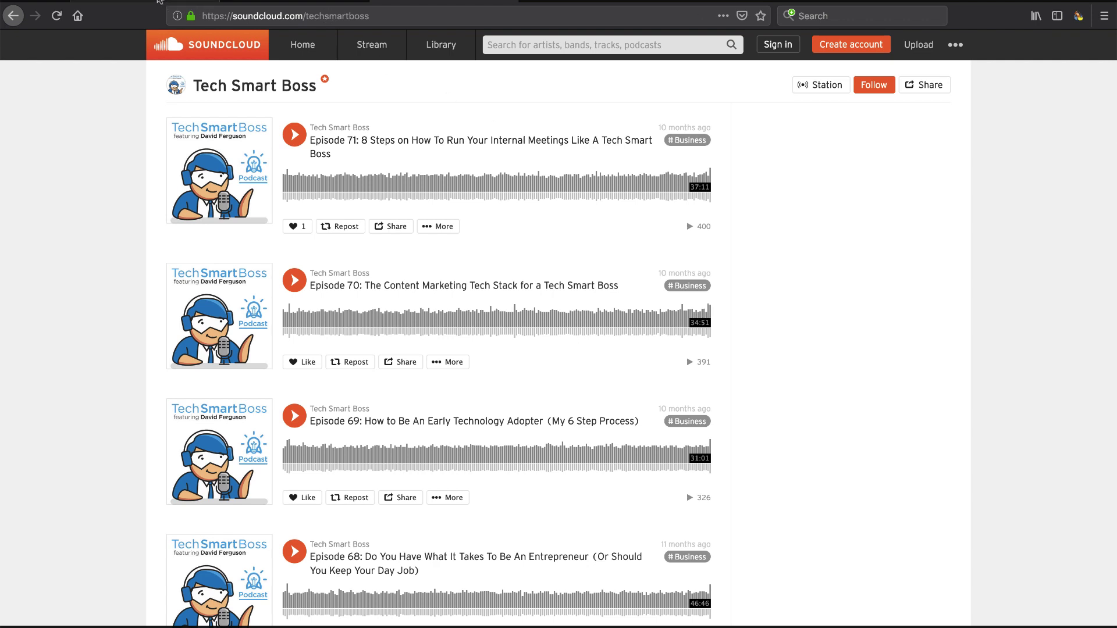
pyautogui.click(160, 5)
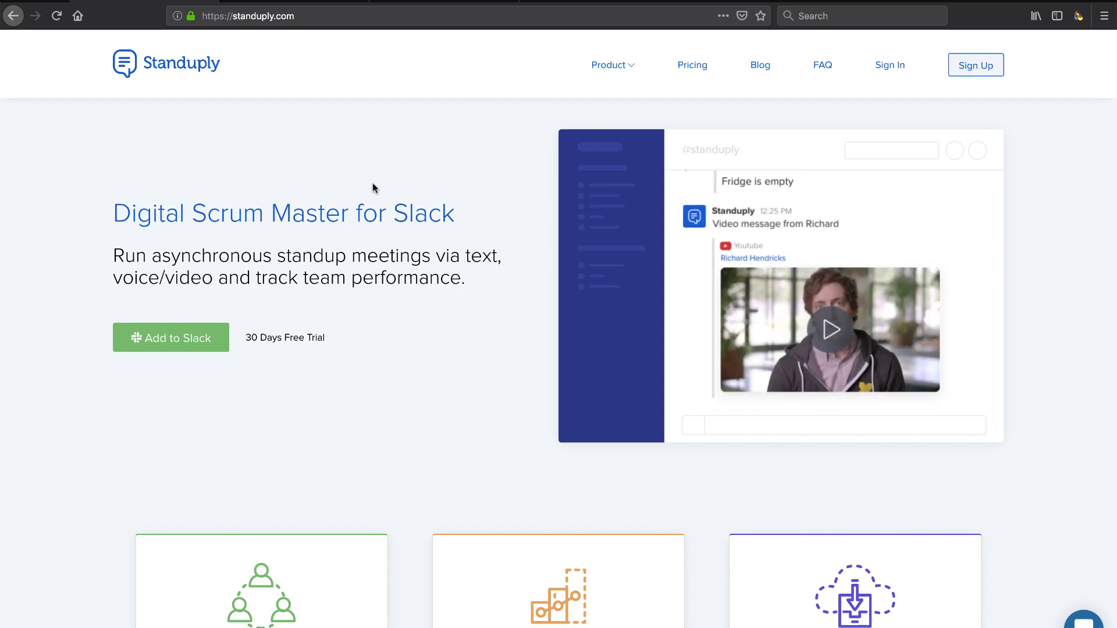
# Step: Review the Starter, Standup Bot, Scrum Master and Program Manager plans and expand all features
pyautogui.click(693, 68)
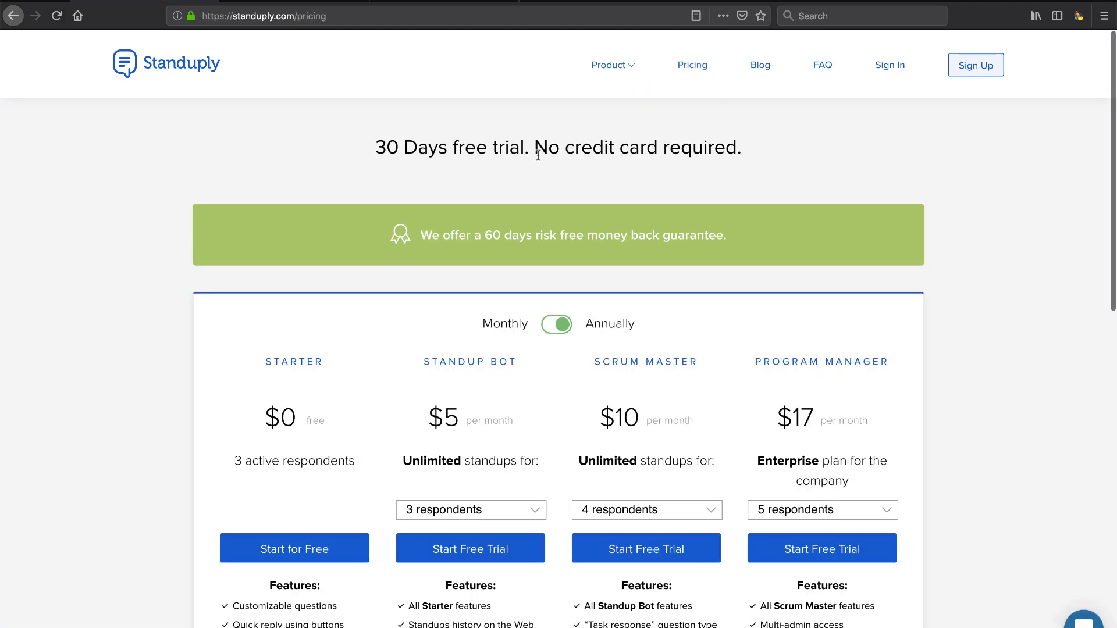
pyautogui.scroll(-3, 937, 221)
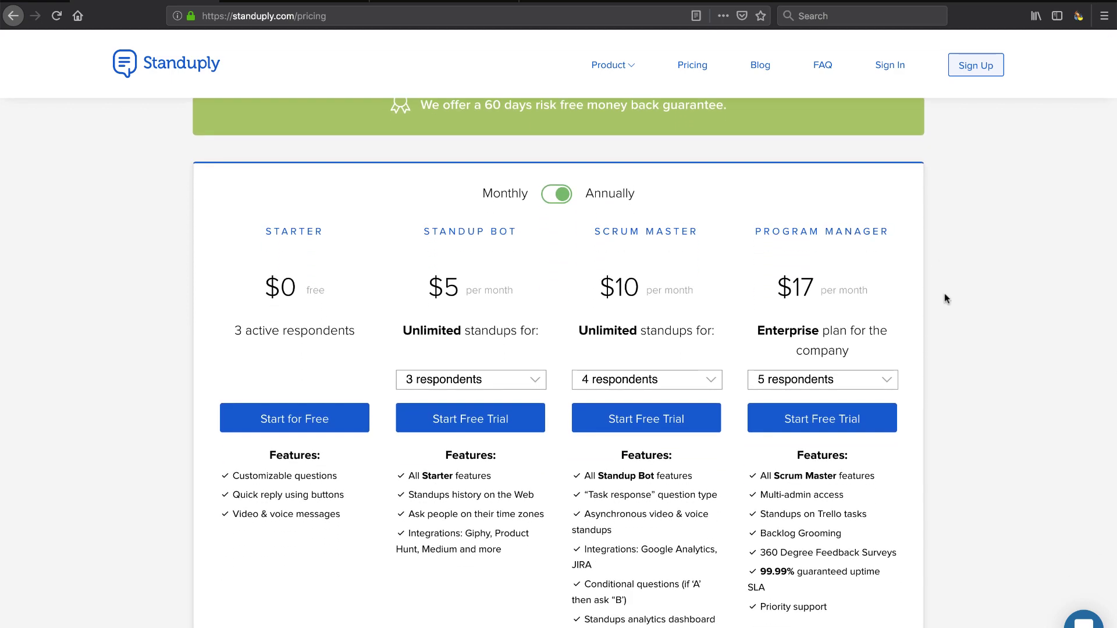
pyautogui.scroll(-3, 944, 293)
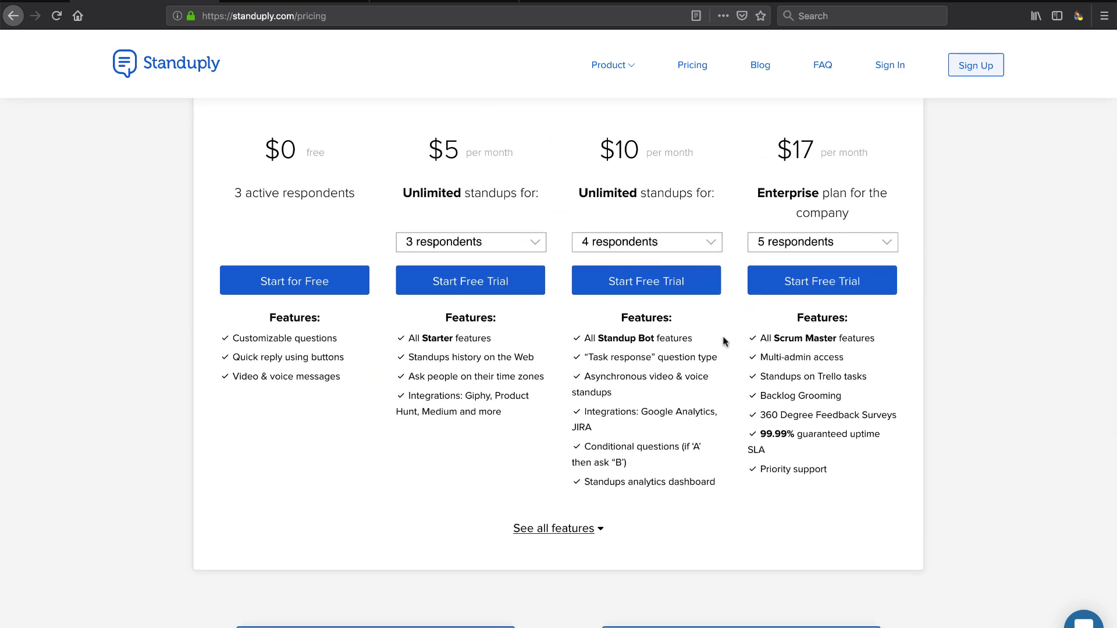
pyautogui.scroll(2, 477, 238)
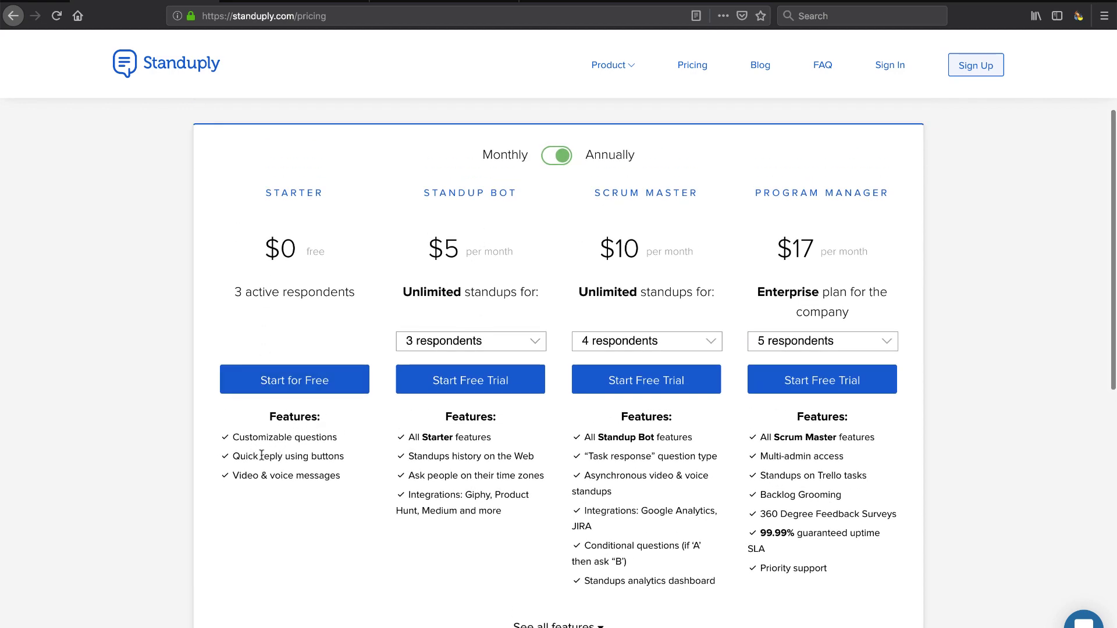
pyautogui.scroll(-1, 261, 456)
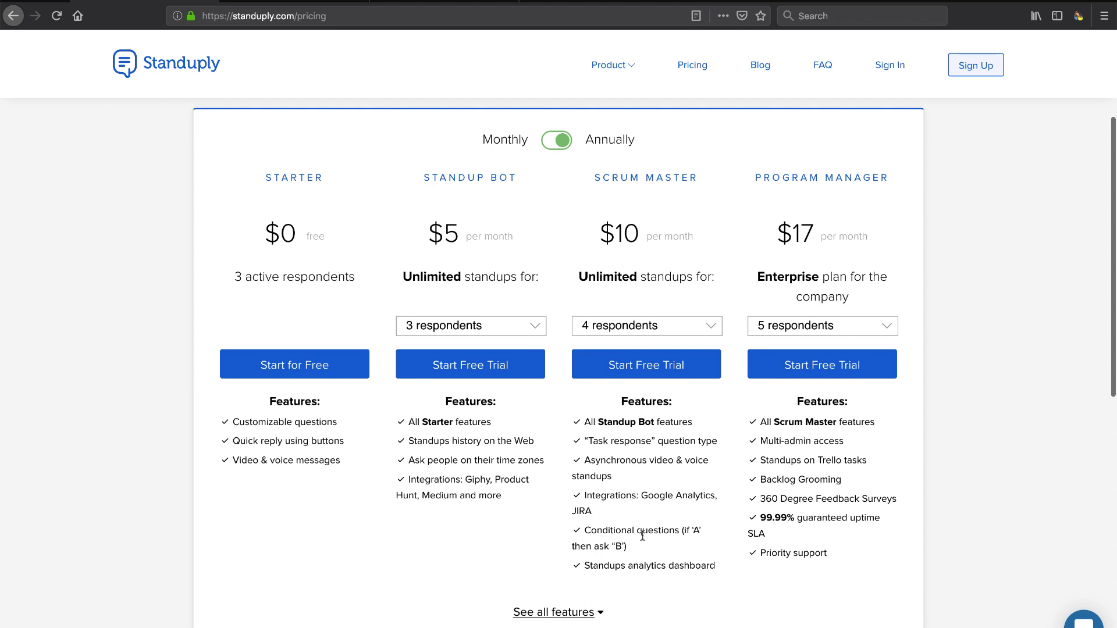
pyautogui.moveTo(626, 534); pyautogui.dragTo(660, 534)
pyautogui.click(575, 614)
pyautogui.scroll(-5, 582, 552)
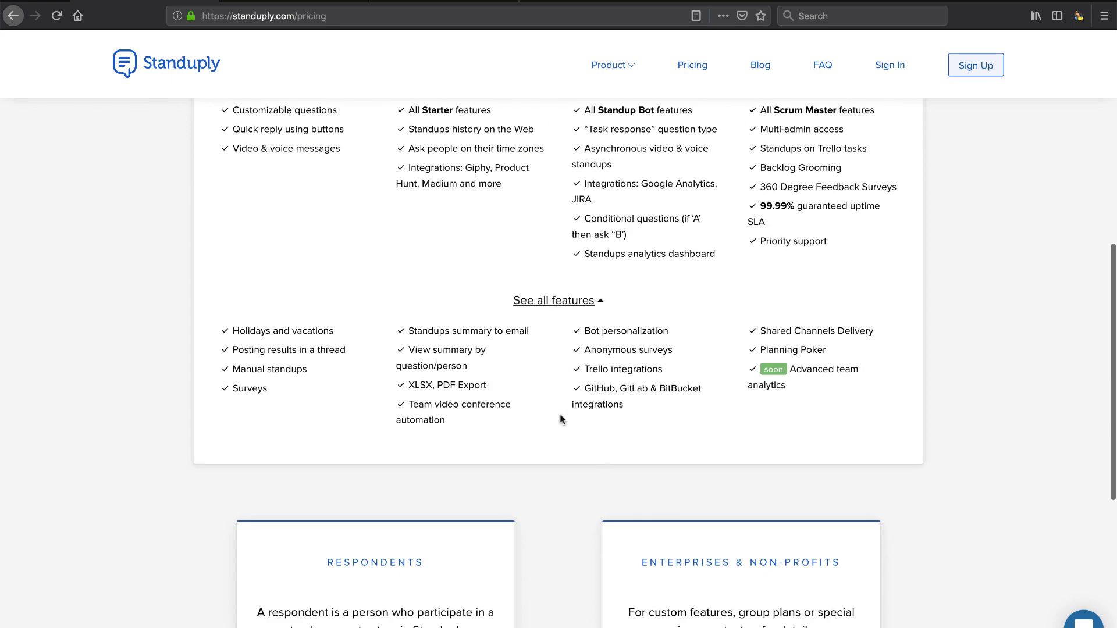
pyautogui.scroll(5, 614, 414)
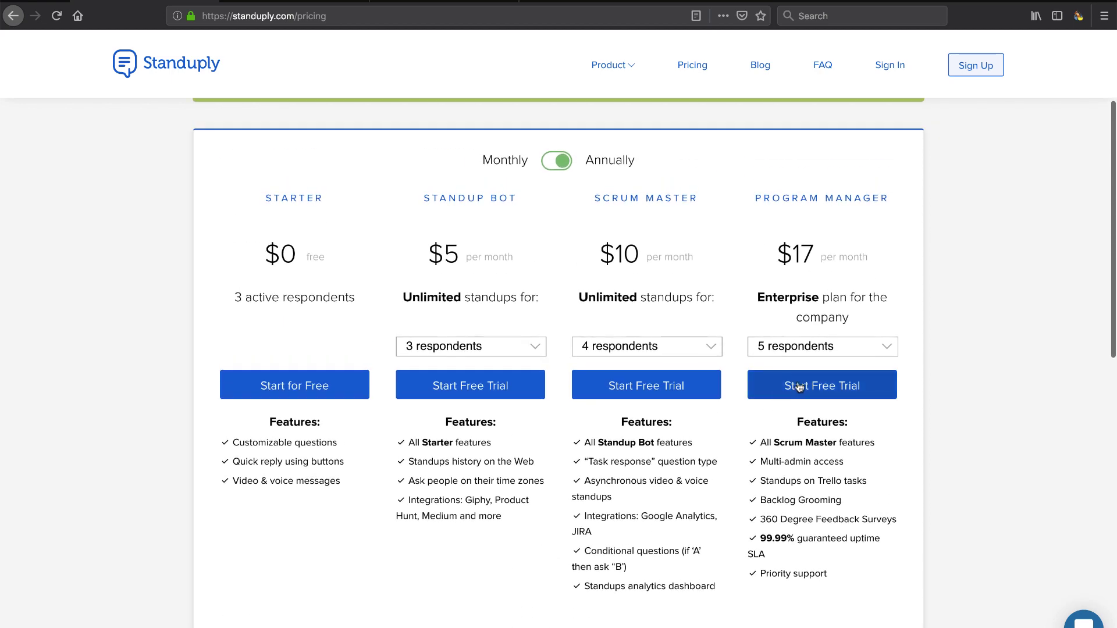
# Step: Start the Program Manager free trial and enter the sign-up e-mail address
pyautogui.click(799, 387)
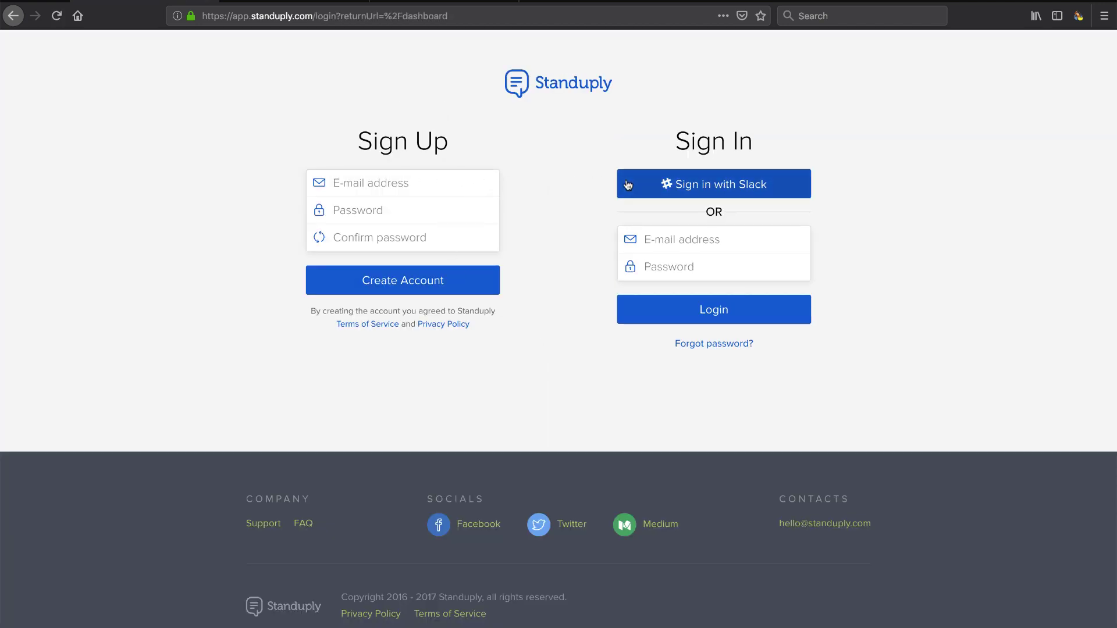
pyautogui.click(398, 186)
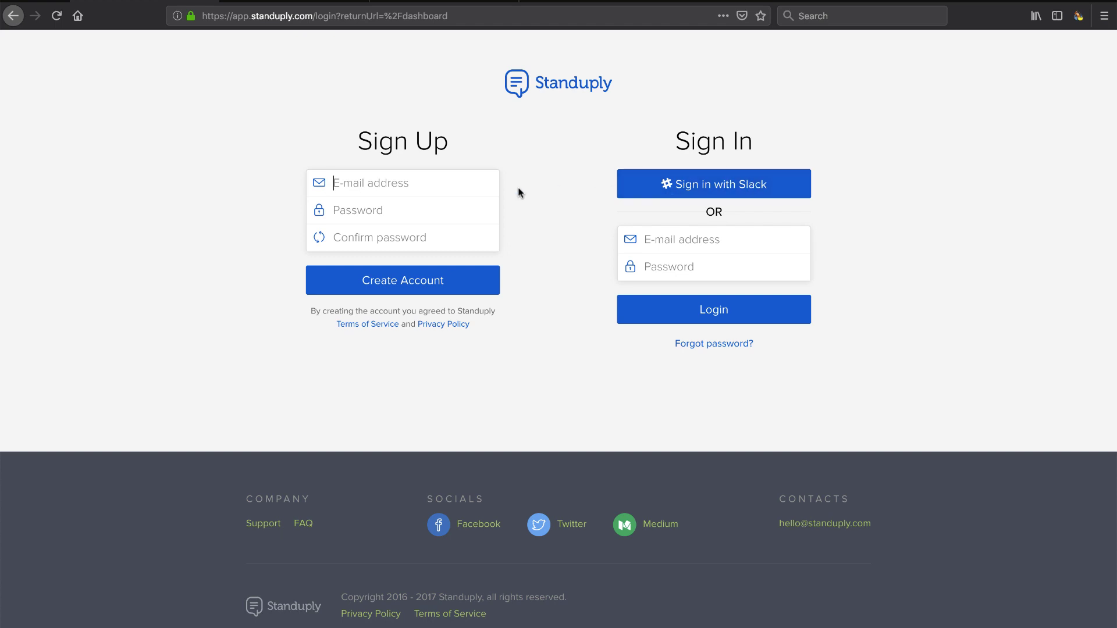
# Step: Enter and confirm the account password, then create the account
pyautogui.click(349, 210)
pyautogui.write('•••••')
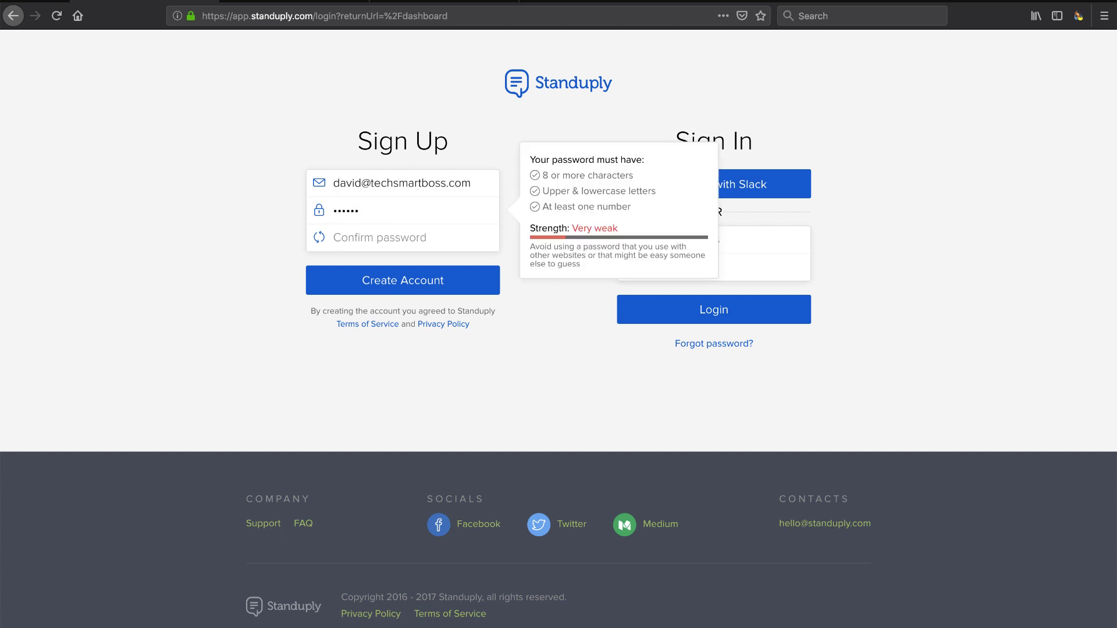
pyautogui.press('BackSpace')
pyautogui.press('BackSpace')
pyautogui.press('BackSpace')
pyautogui.press('BackSpace')
pyautogui.press('BackSpace')
pyautogui.write('••••••••••')
pyautogui.click(349, 237)
pyautogui.write('••••••••')
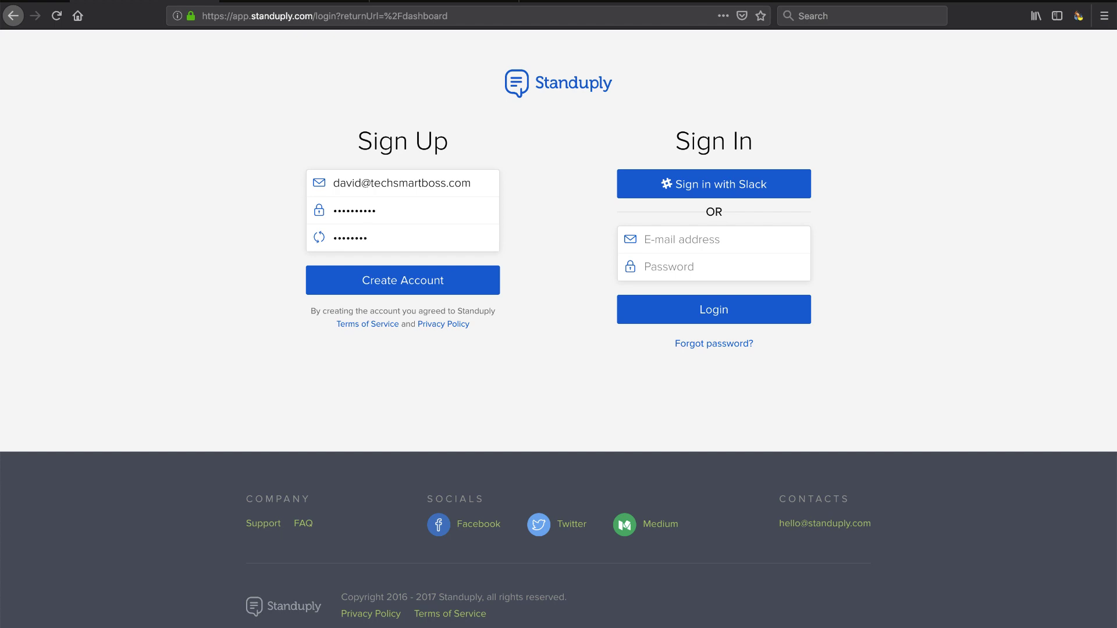
pyautogui.write('••')
pyautogui.click(393, 285)
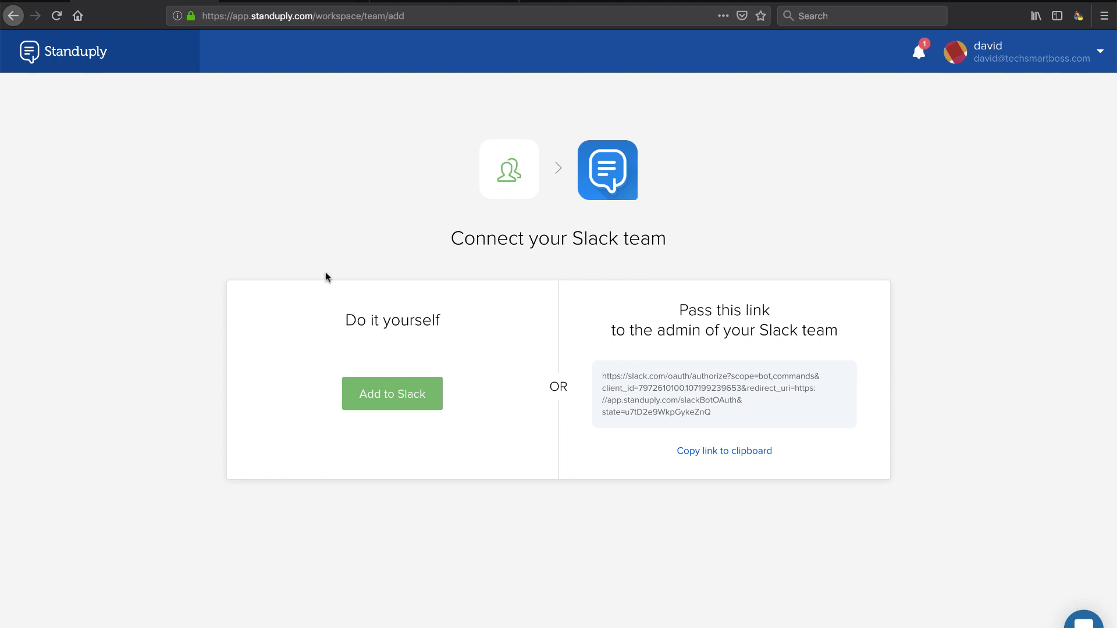
# Step: Choose Add to Slack on the Connect your Slack team page
pyautogui.click(396, 398)
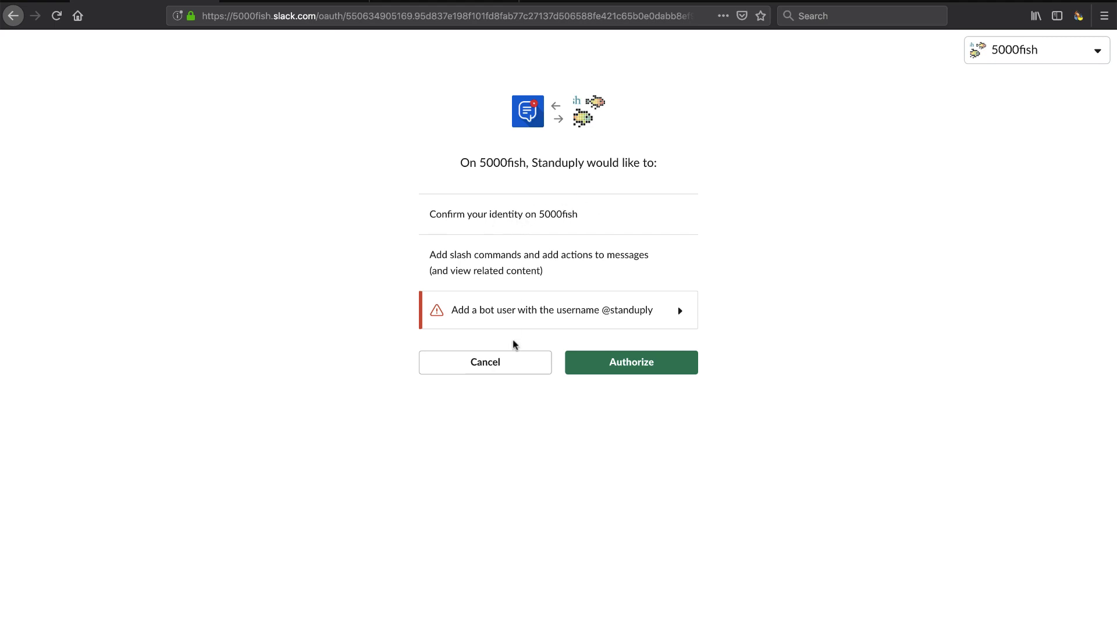
# Step: Approve Standuply's requested permissions for the 5000fish workspace
pyautogui.click(633, 360)
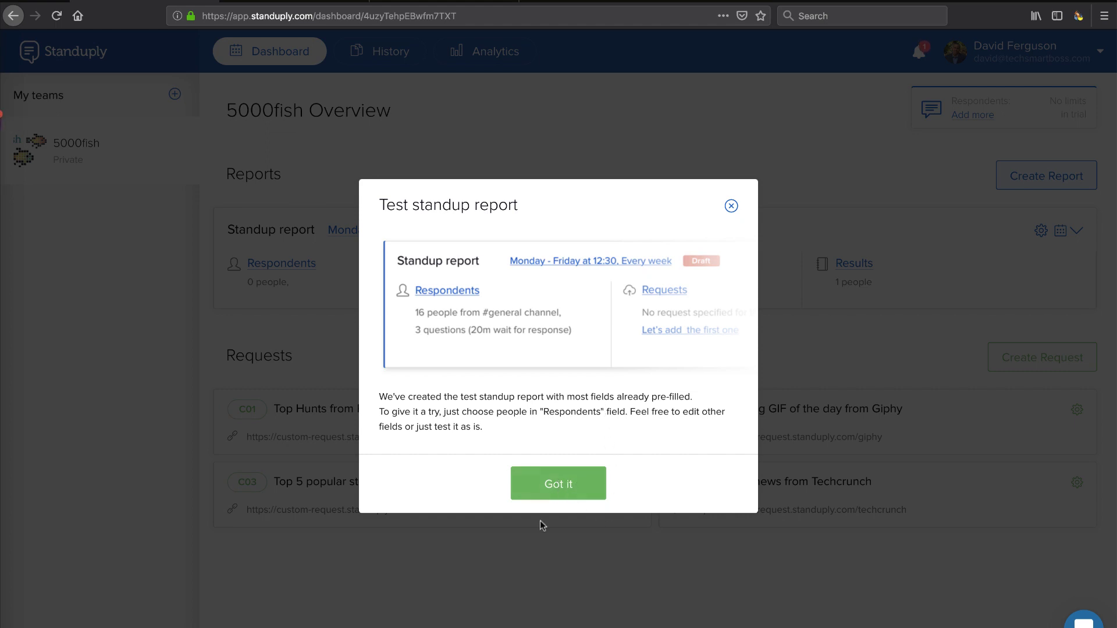
# Step: Acknowledge the Test standup report notice with Got it
pyautogui.click(558, 484)
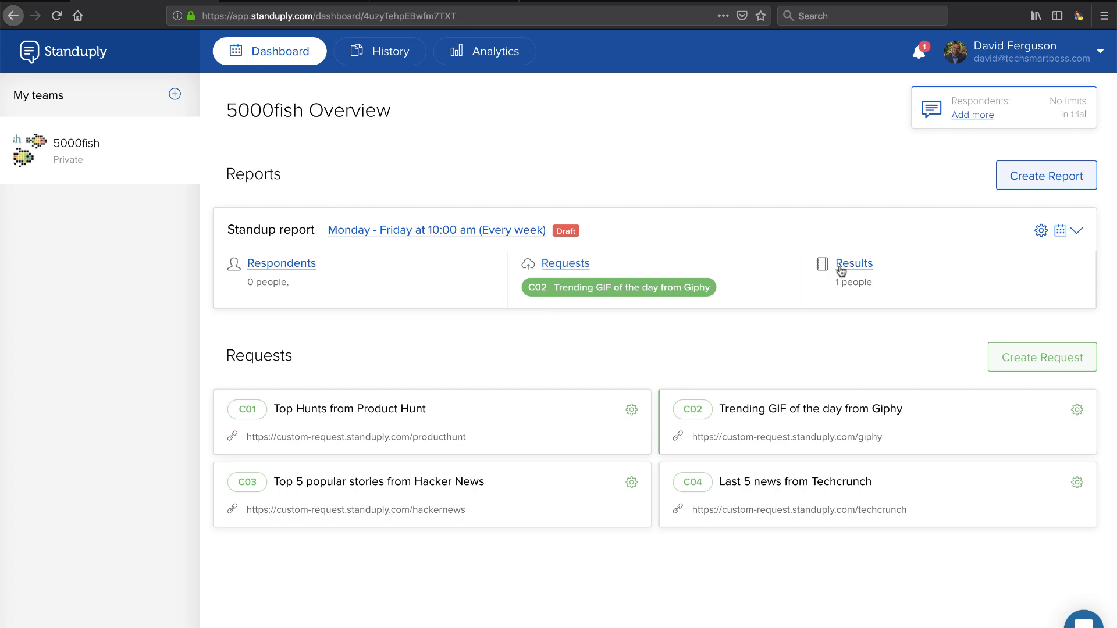
pyautogui.click(1077, 231)
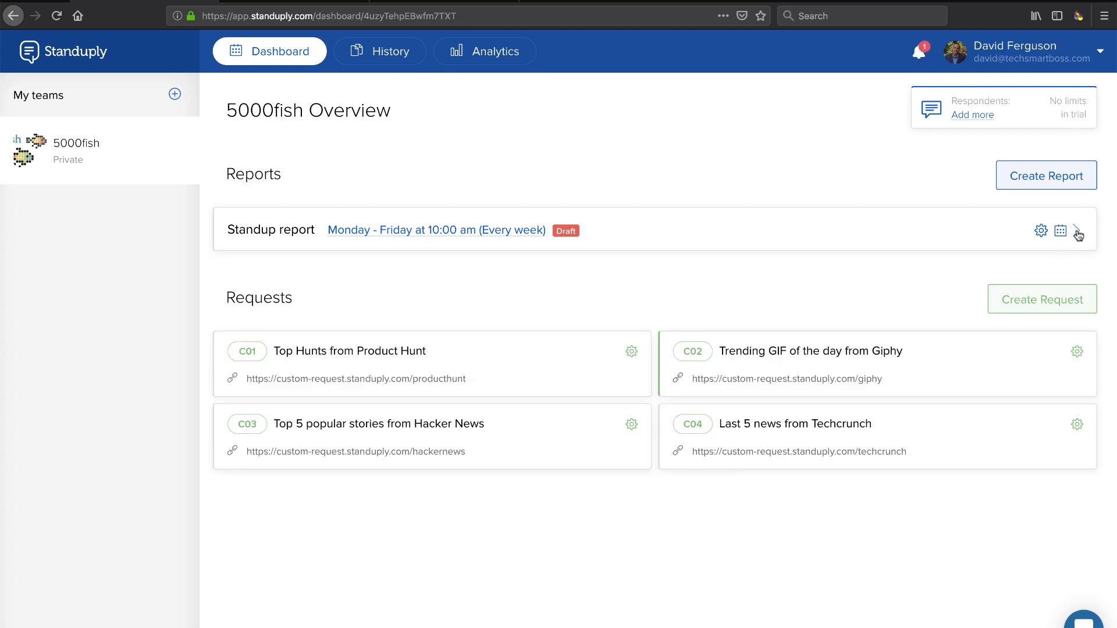
pyautogui.click(1078, 233)
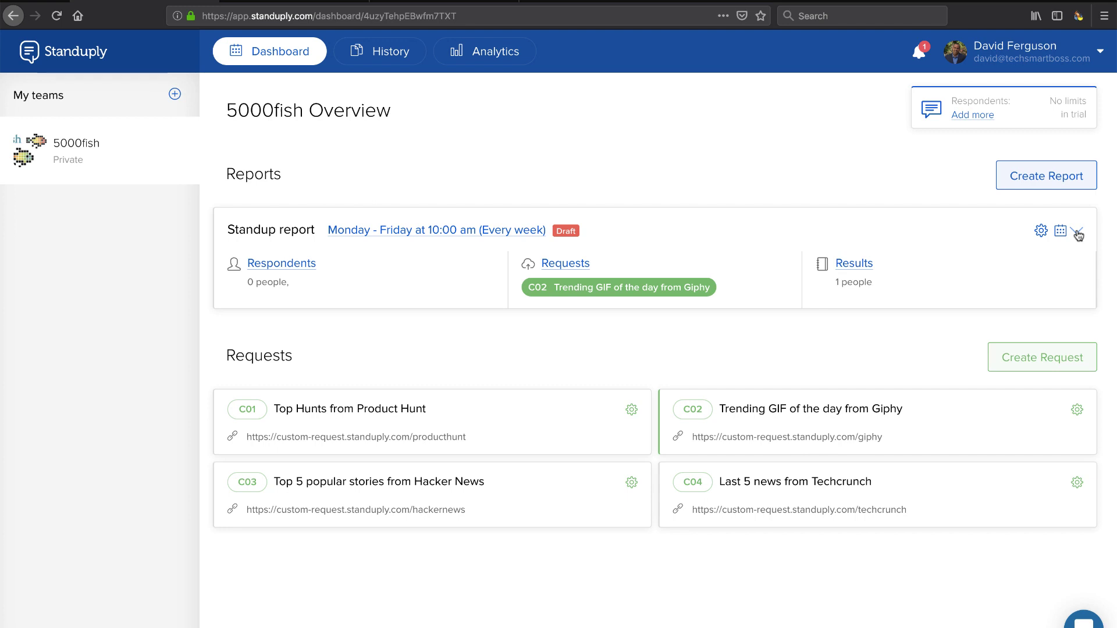
pyautogui.click(565, 264)
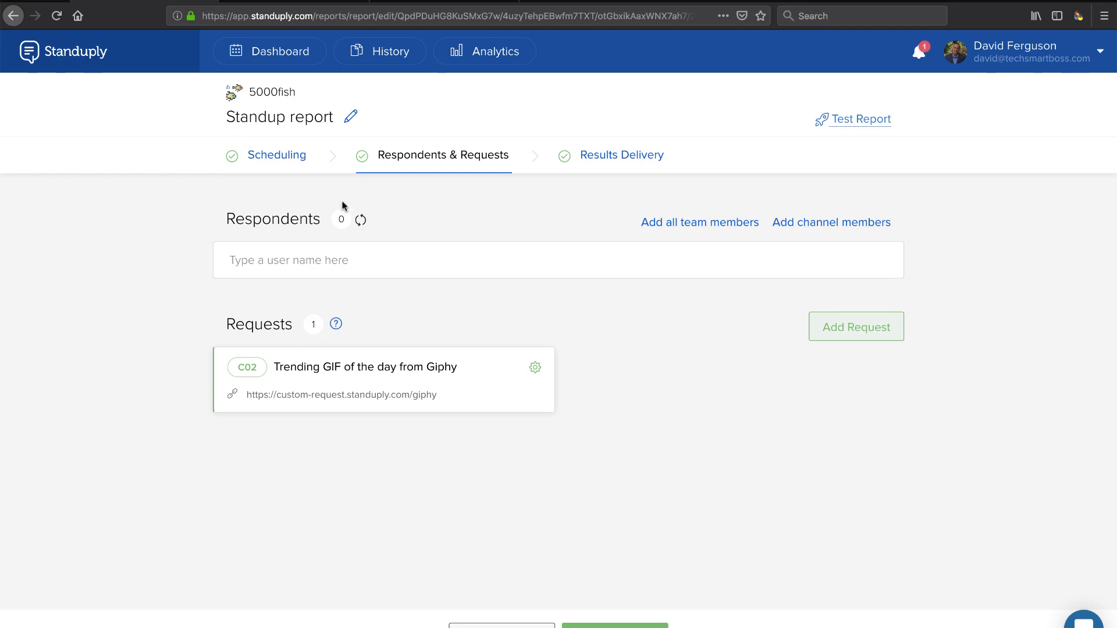
pyautogui.click(596, 161)
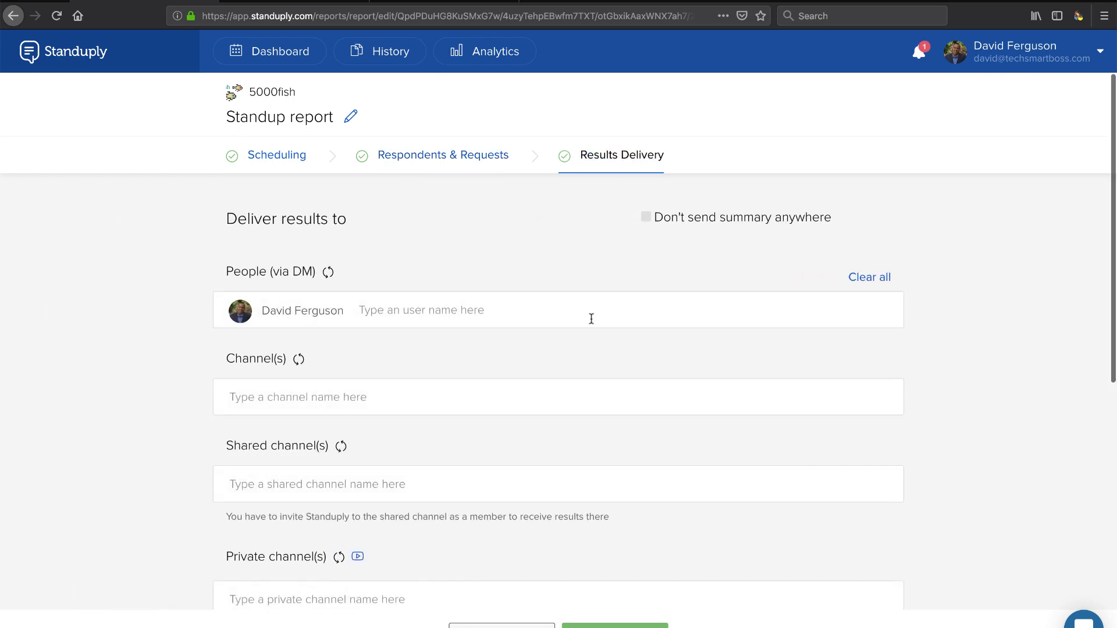
pyautogui.scroll(-1, 591, 318)
pyautogui.scroll(-5, 591, 318)
pyautogui.scroll(6, 591, 318)
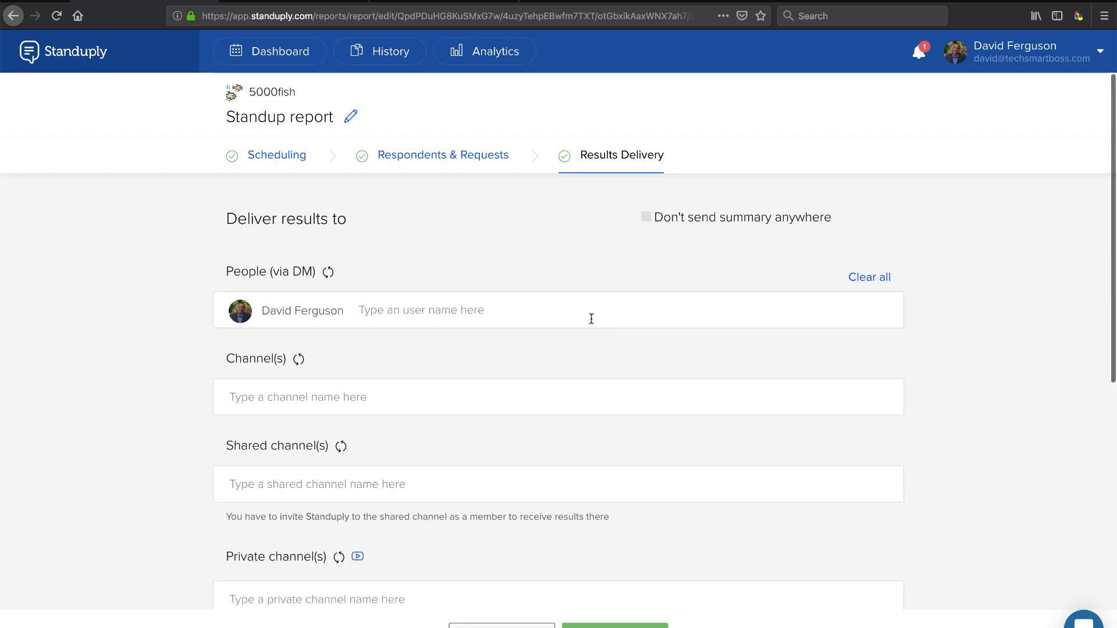
pyautogui.click(293, 167)
pyautogui.click(269, 50)
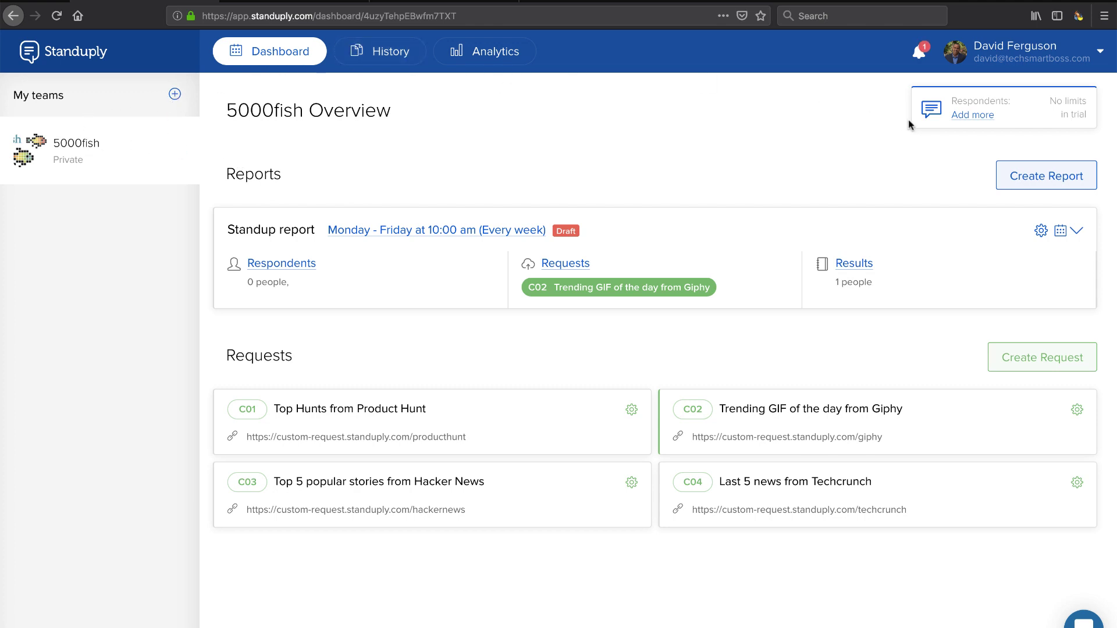
# Step: Open the report templates and pick the Classic Standup Report template
pyautogui.click(1025, 176)
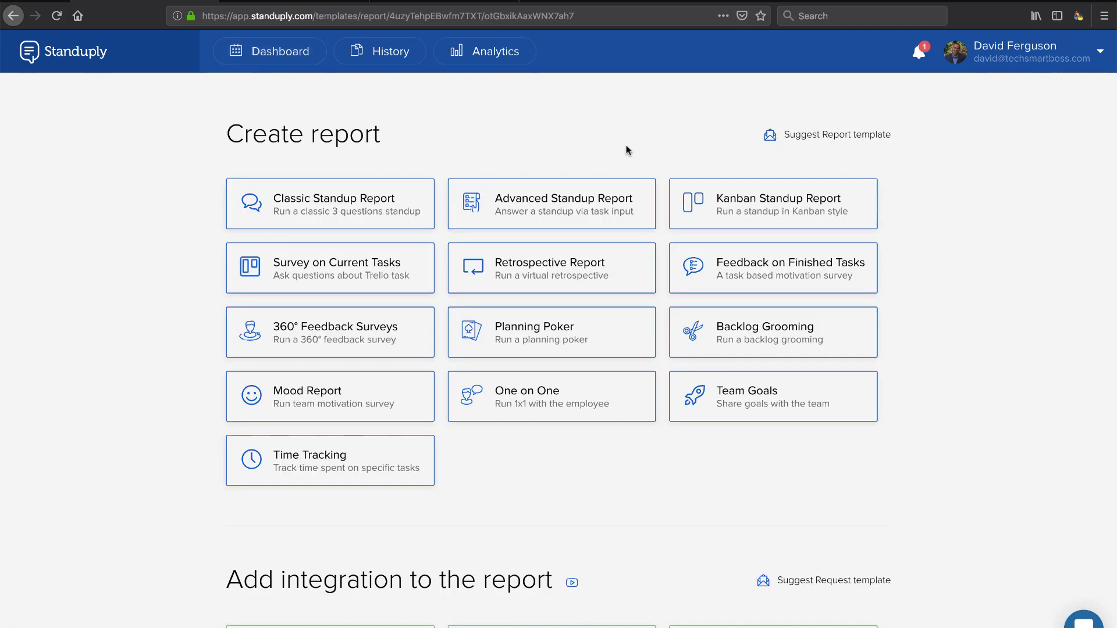
pyautogui.click(327, 216)
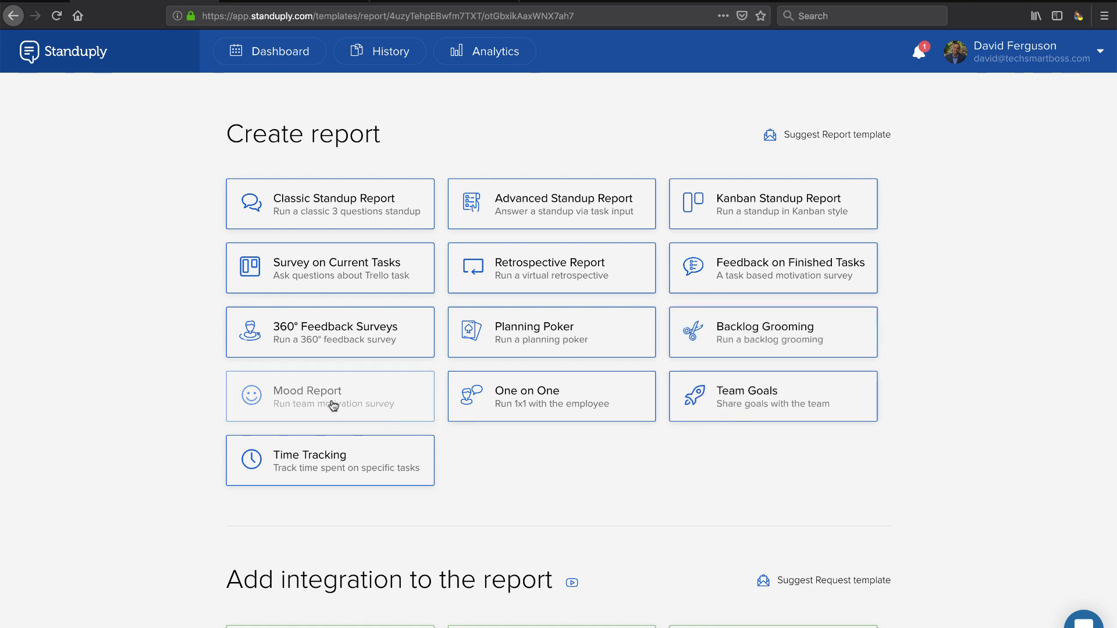
pyautogui.scroll(-2, 305, 344)
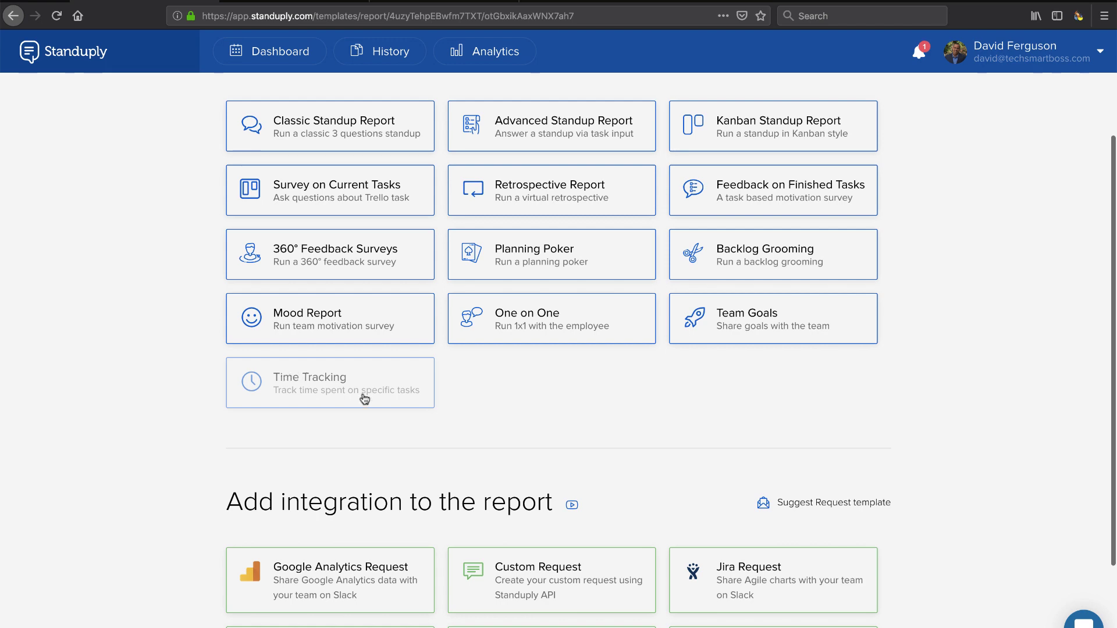
pyautogui.scroll(2, 427, 396)
pyautogui.scroll(-5, 466, 442)
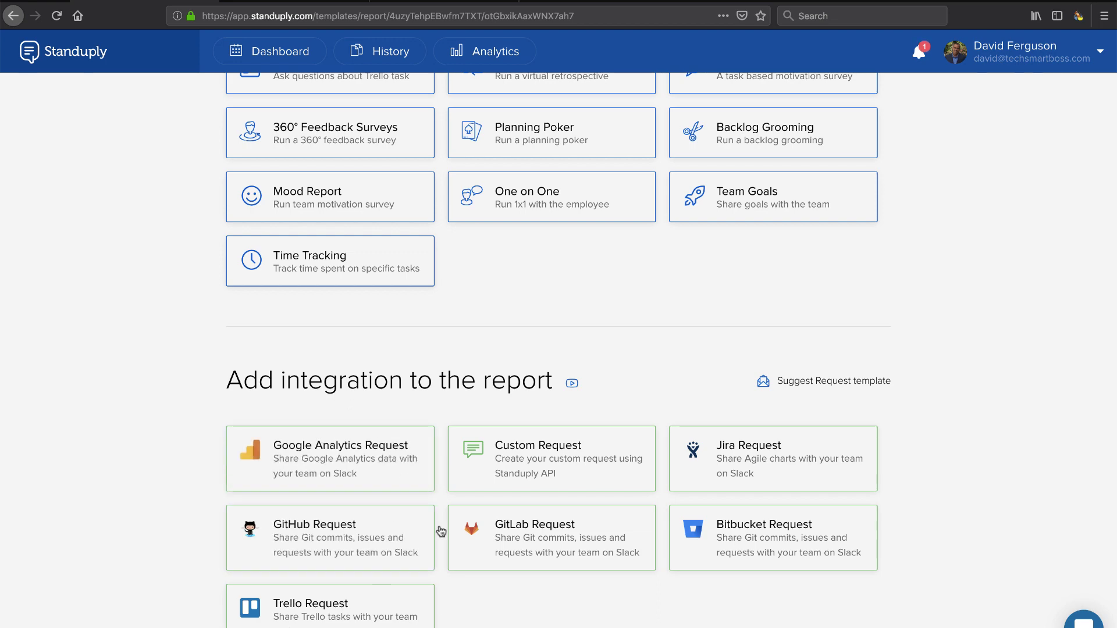
pyautogui.scroll(3, 488, 452)
pyautogui.click(332, 209)
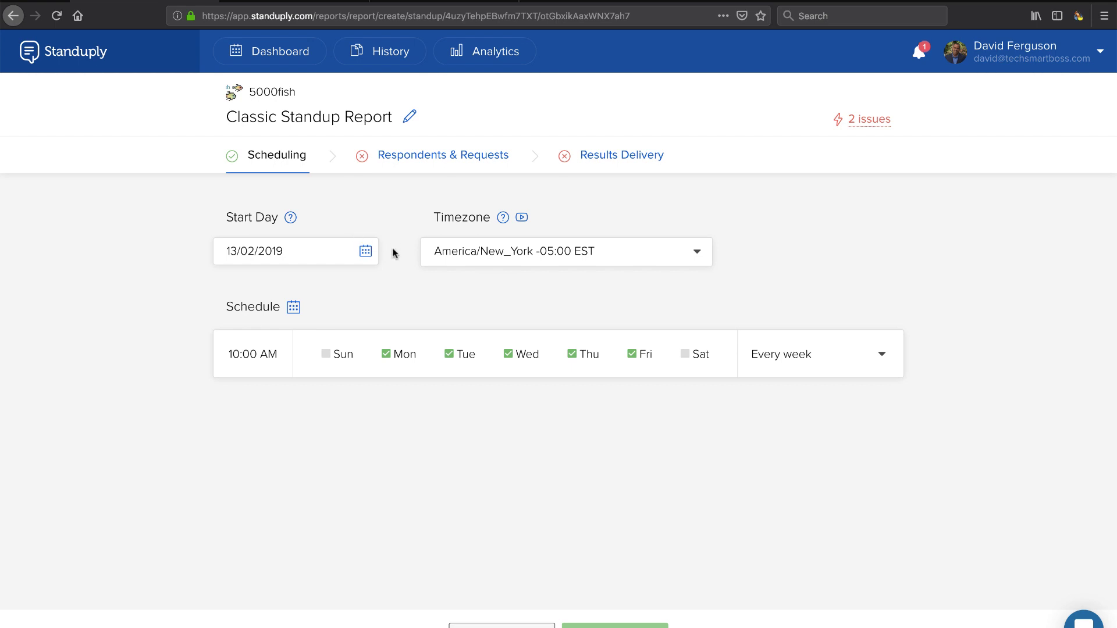
# Step: Pick 14/02/2019 as the standup's start day, then go to Respondents & Requests
pyautogui.click(334, 256)
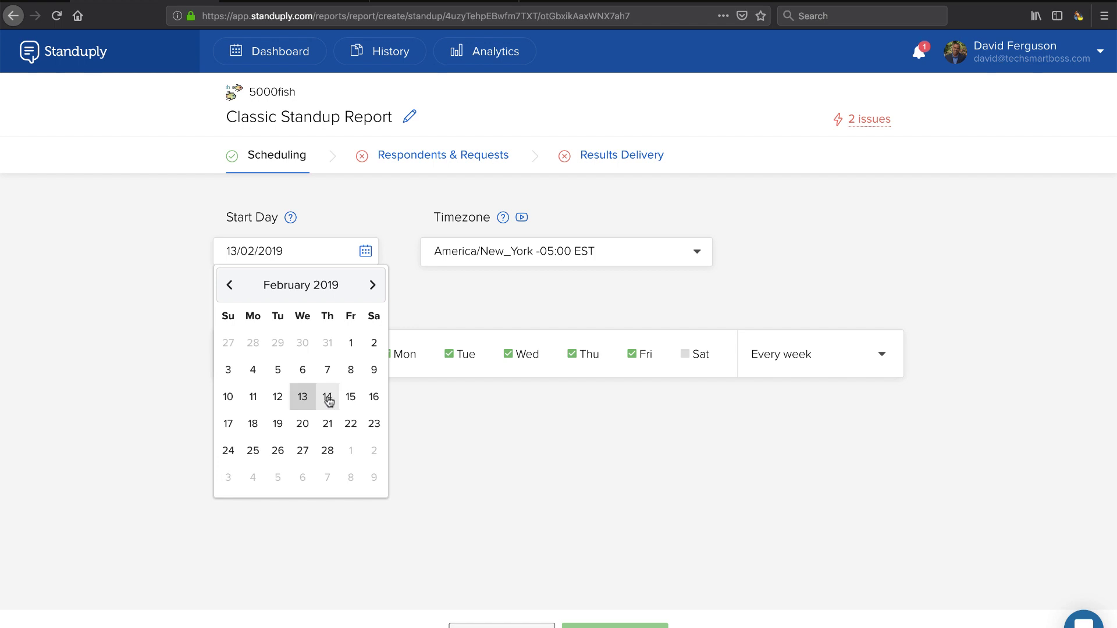
pyautogui.click(327, 398)
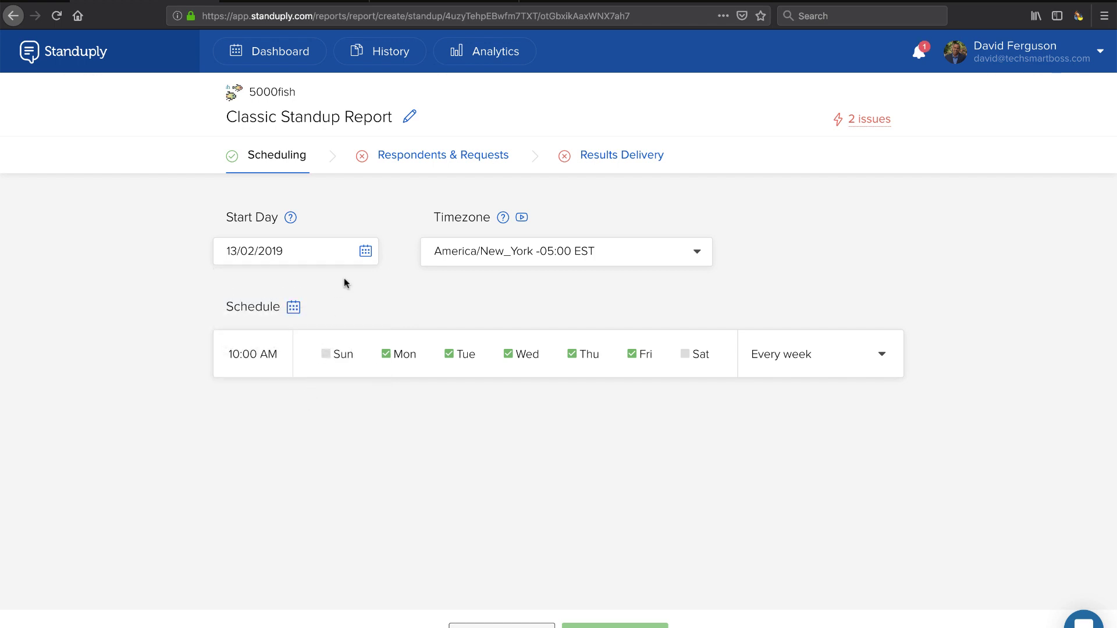
pyautogui.click(365, 251)
pyautogui.click(328, 396)
pyautogui.click(444, 164)
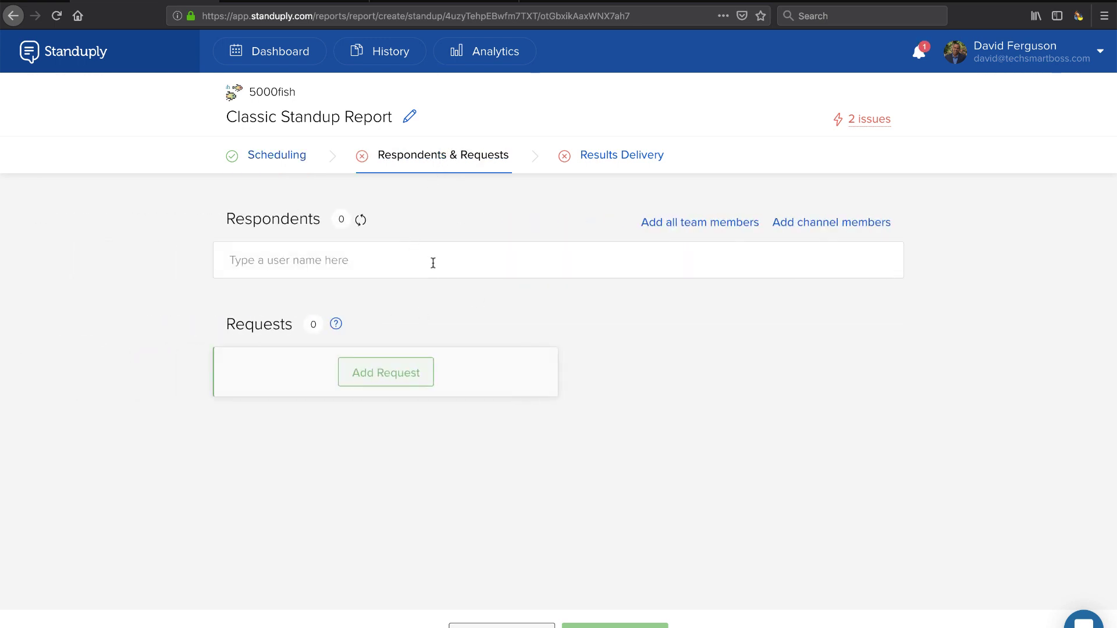
# Step: Add your own account as the sole respondent and review the welcome message and four questions
pyautogui.click(537, 261)
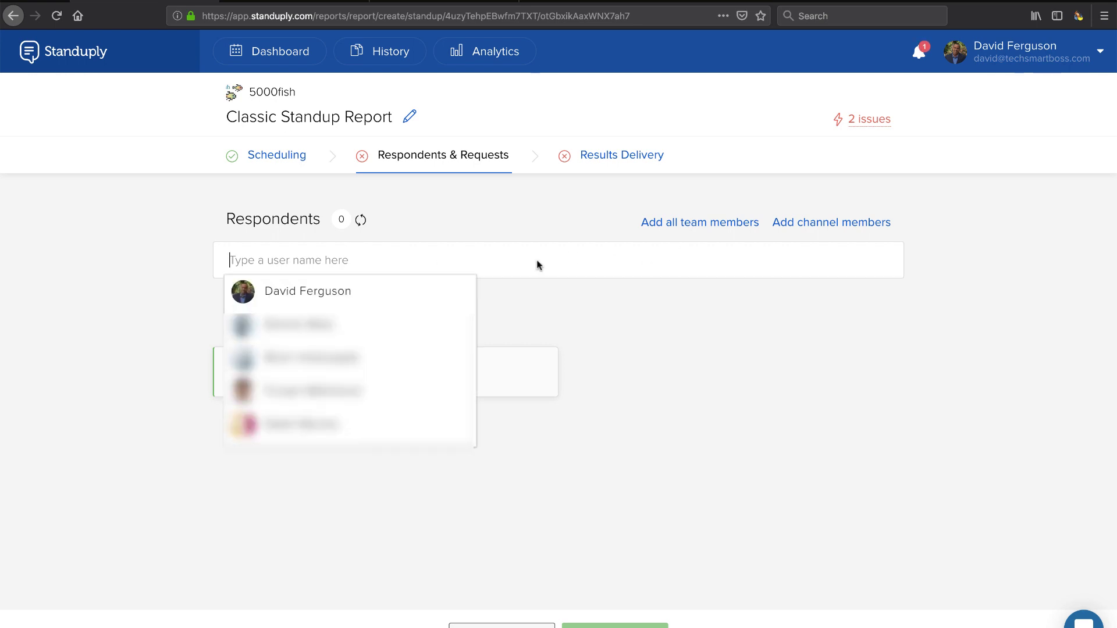
pyautogui.click(329, 295)
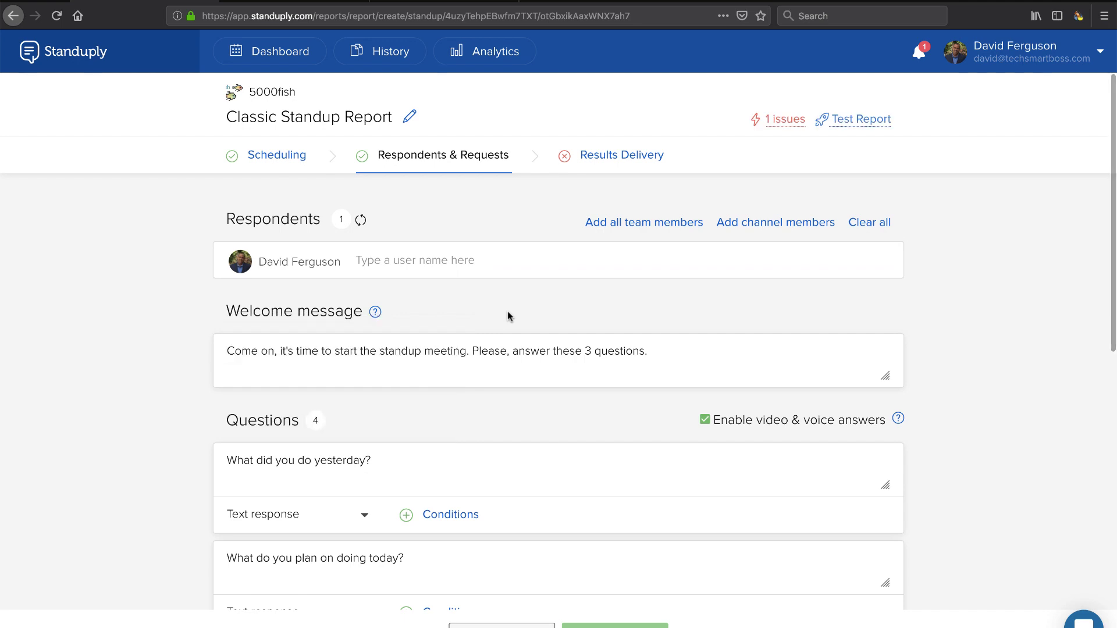
pyautogui.scroll(-2, 673, 314)
pyautogui.scroll(-3, 562, 299)
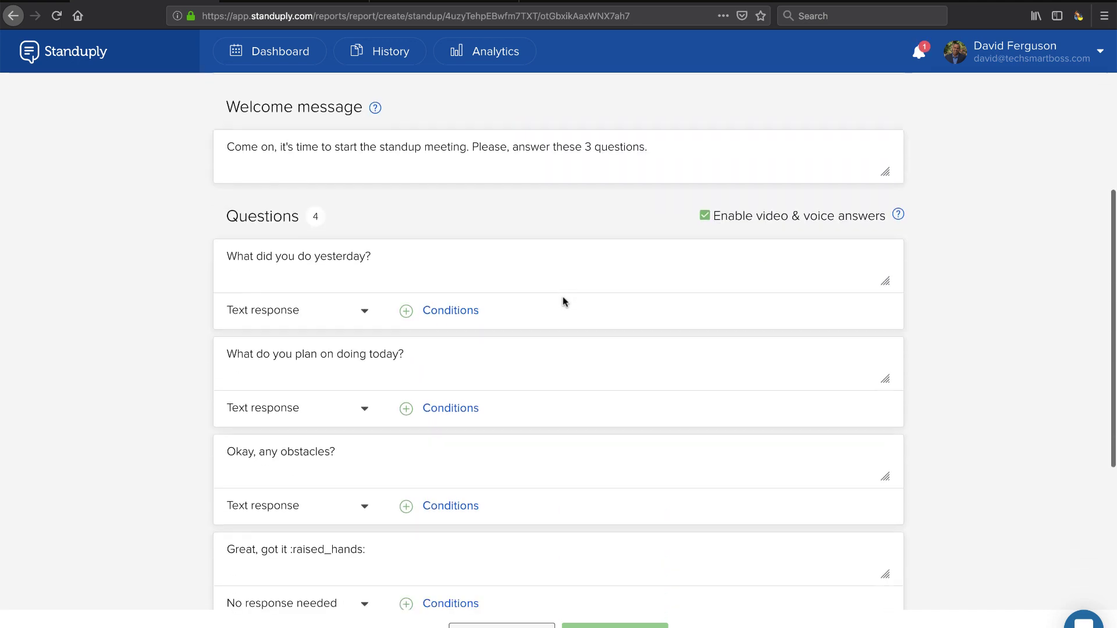
pyautogui.scroll(-2, 352, 280)
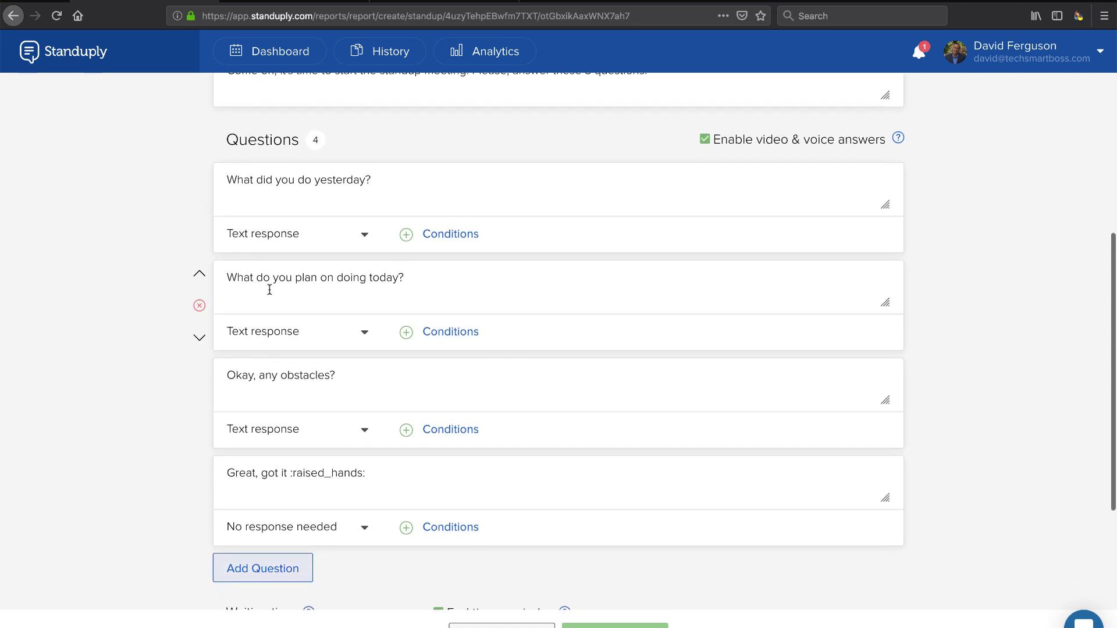
pyautogui.scroll(-2, 372, 291)
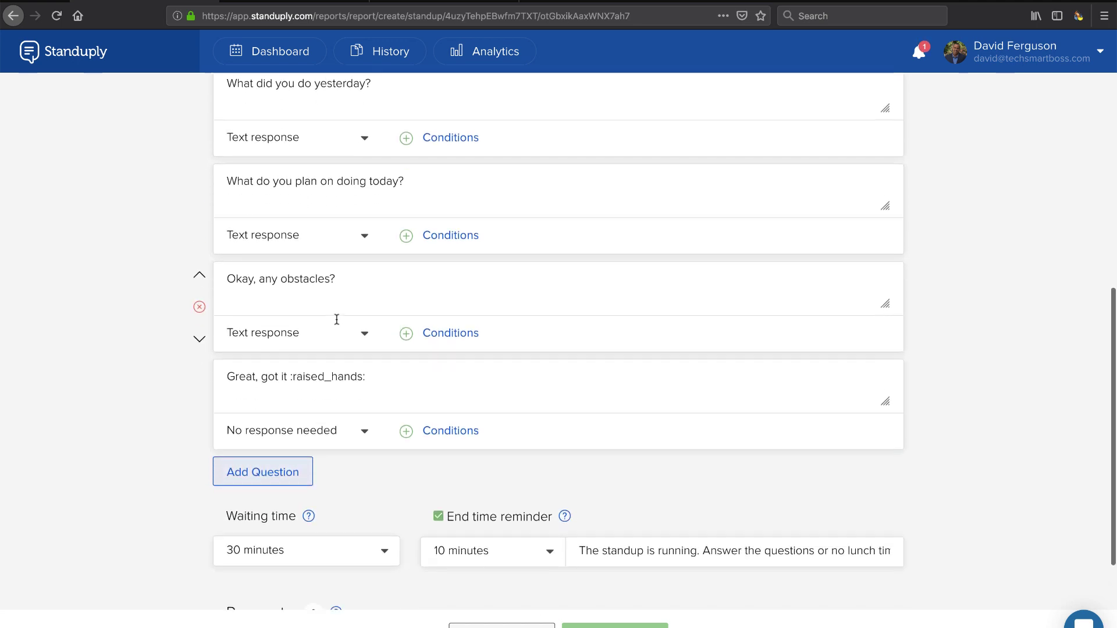
pyautogui.scroll(-1, 297, 318)
pyautogui.scroll(6, 350, 394)
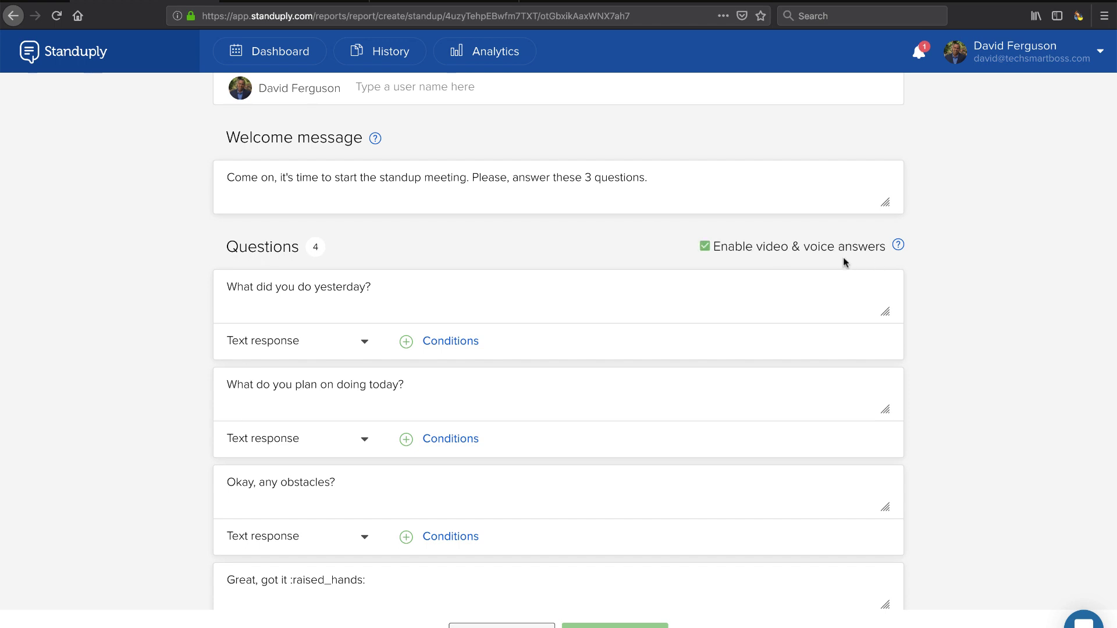
pyautogui.scroll(-3, 340, 472)
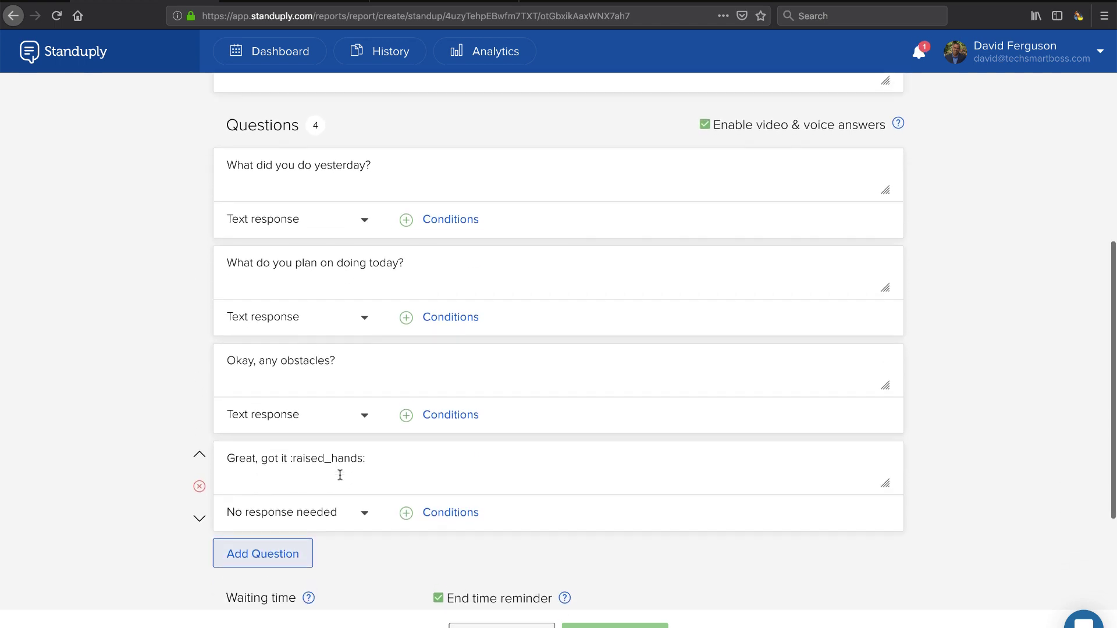
pyautogui.scroll(3, 339, 475)
pyautogui.scroll(-5, 636, 345)
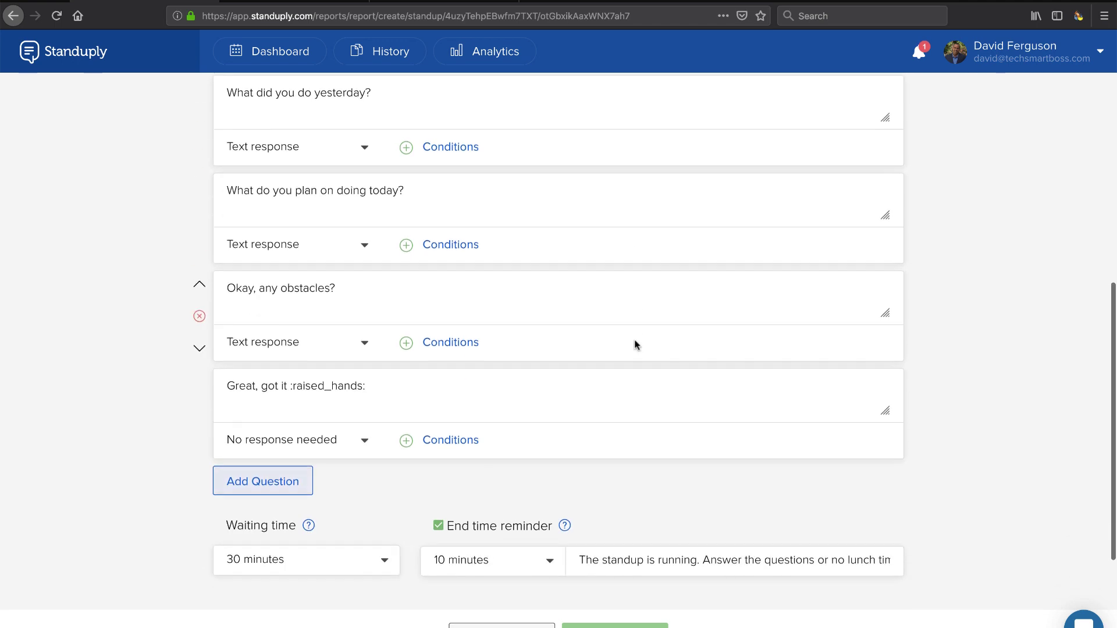
pyautogui.scroll(-3, 636, 344)
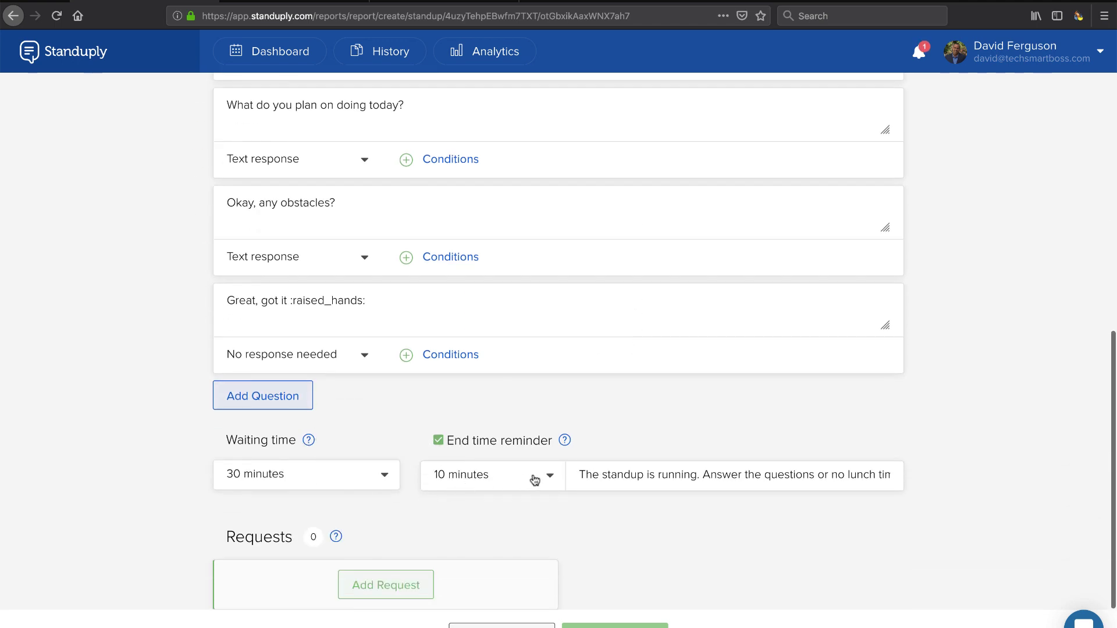
pyautogui.scroll(8, 494, 536)
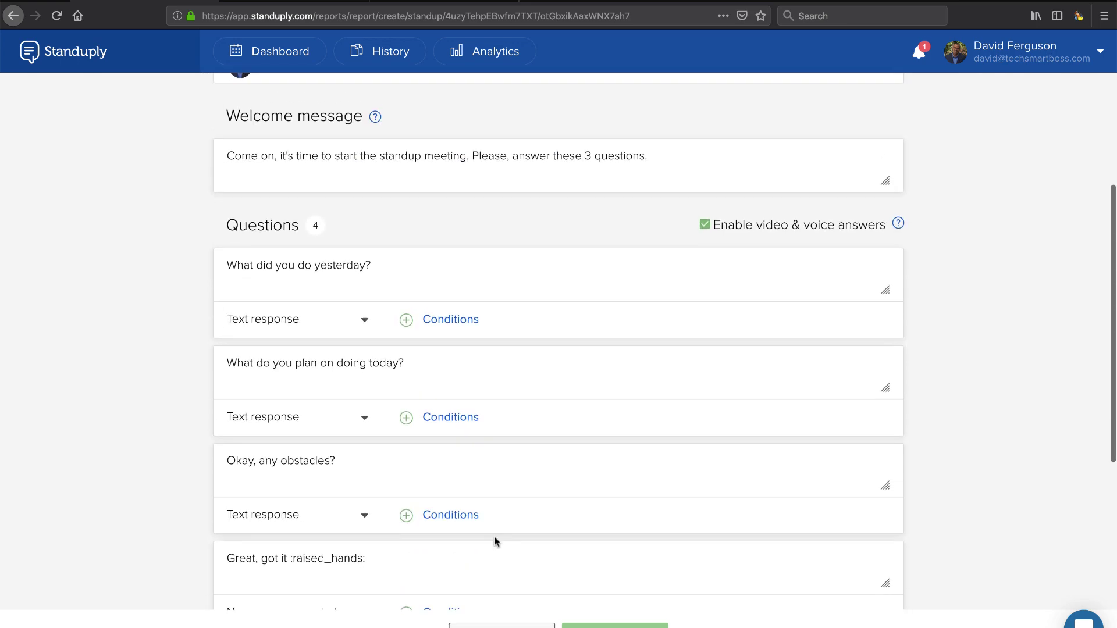
pyautogui.scroll(-7, 494, 536)
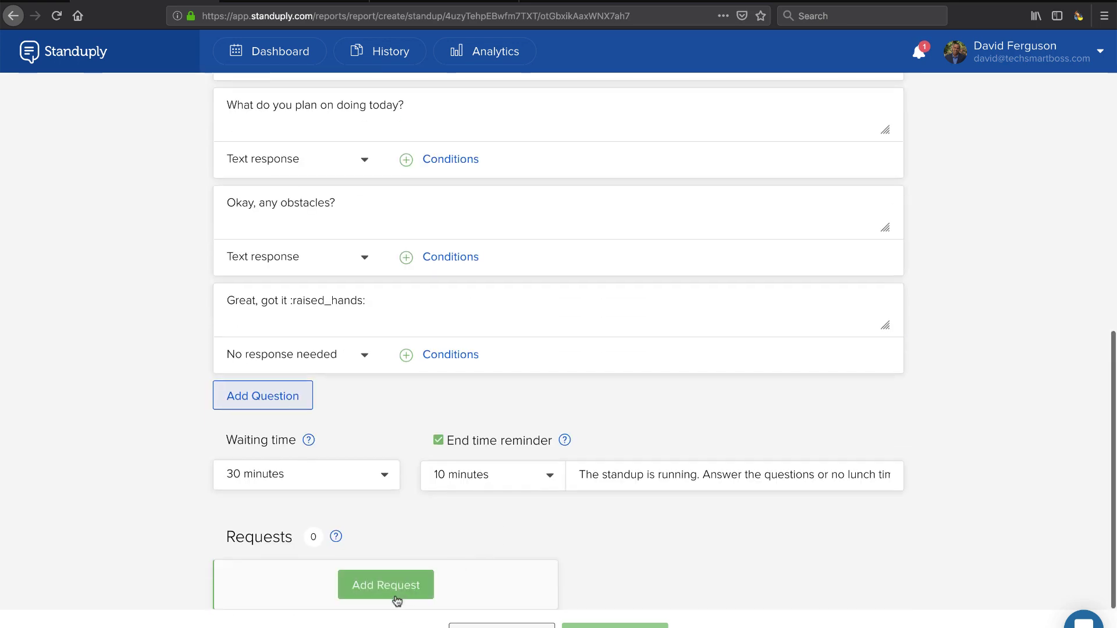
pyautogui.scroll(8, 427, 452)
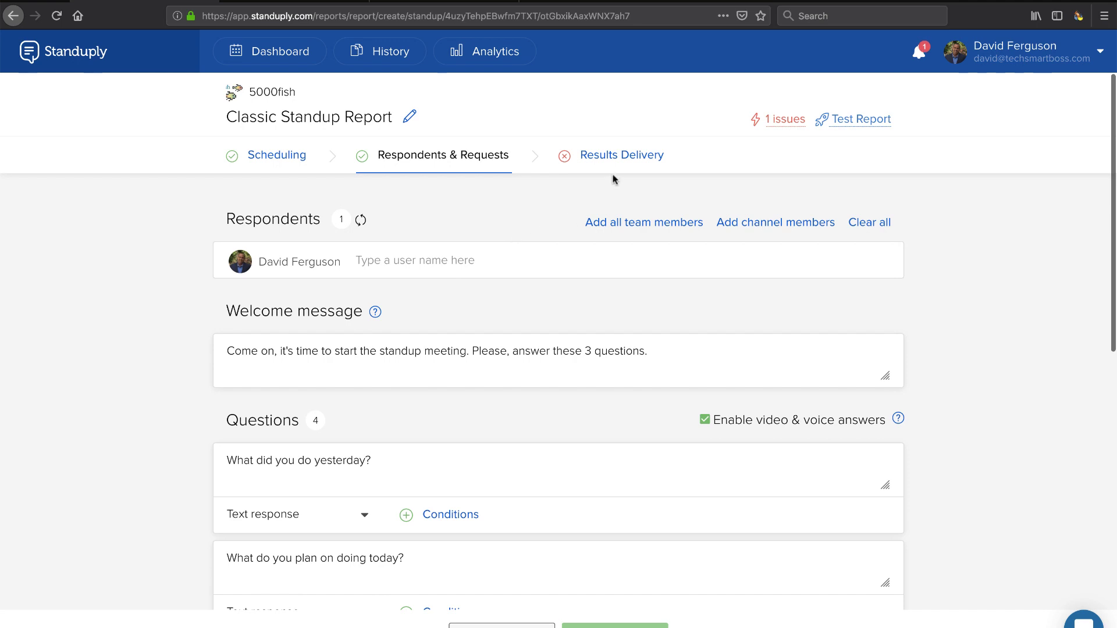
# Step: Under Results Delivery, send results to your own account via DM
pyautogui.click(613, 156)
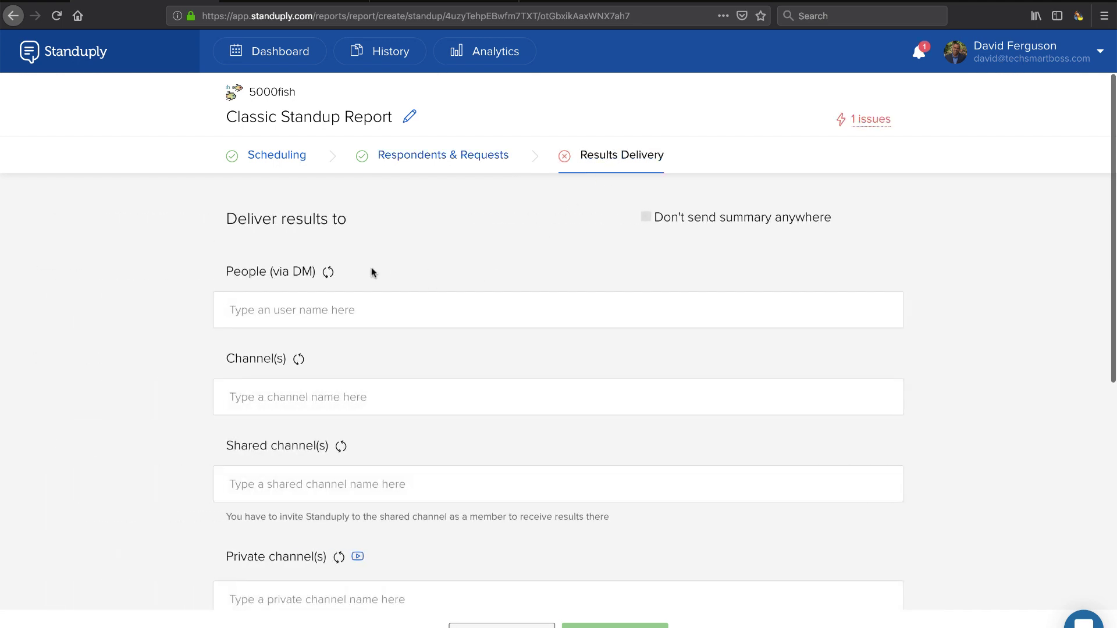
pyautogui.scroll(-2, 367, 312)
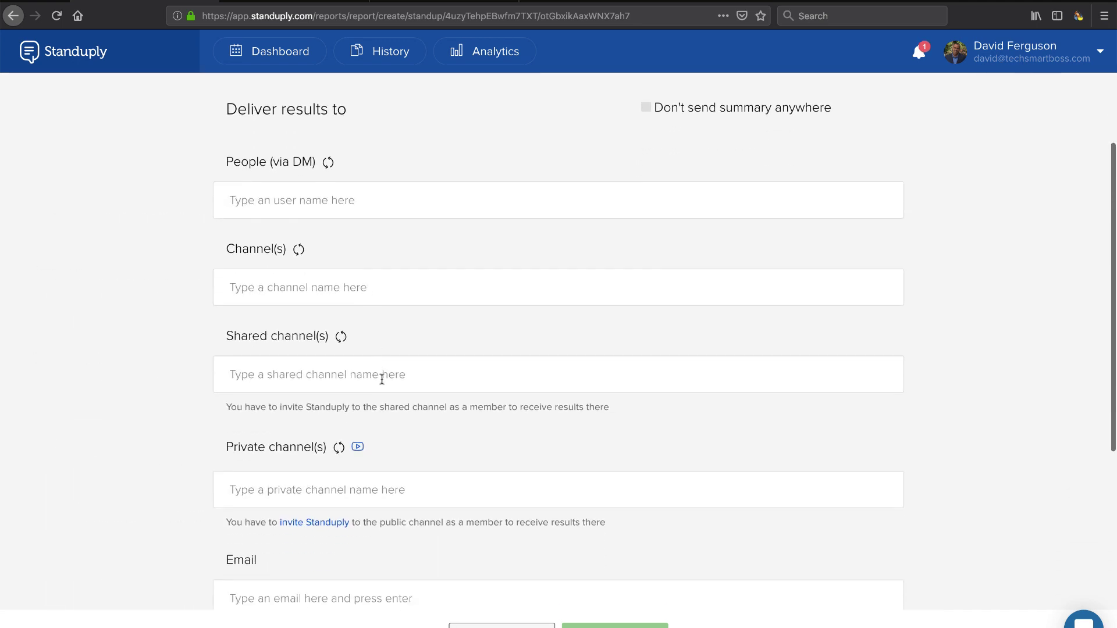
pyautogui.scroll(-2, 452, 374)
pyautogui.scroll(-2, 382, 379)
pyautogui.scroll(5, 382, 379)
pyautogui.click(427, 267)
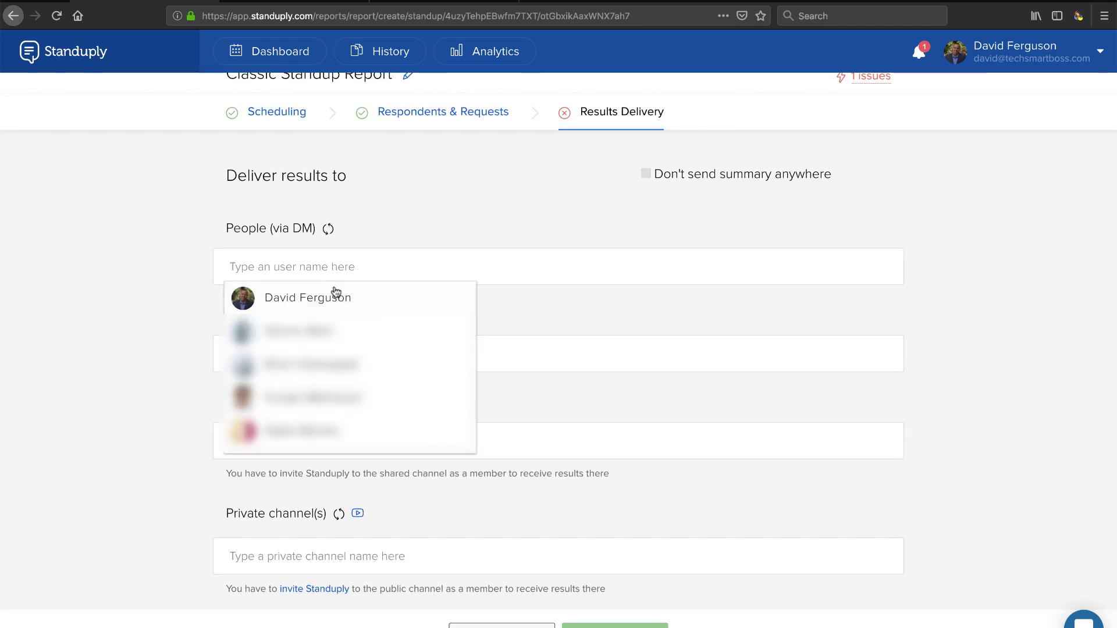
pyautogui.click(332, 294)
# Step: Save and launch the Classic Standup Report with Done and run
pyautogui.scroll(-3, 460, 309)
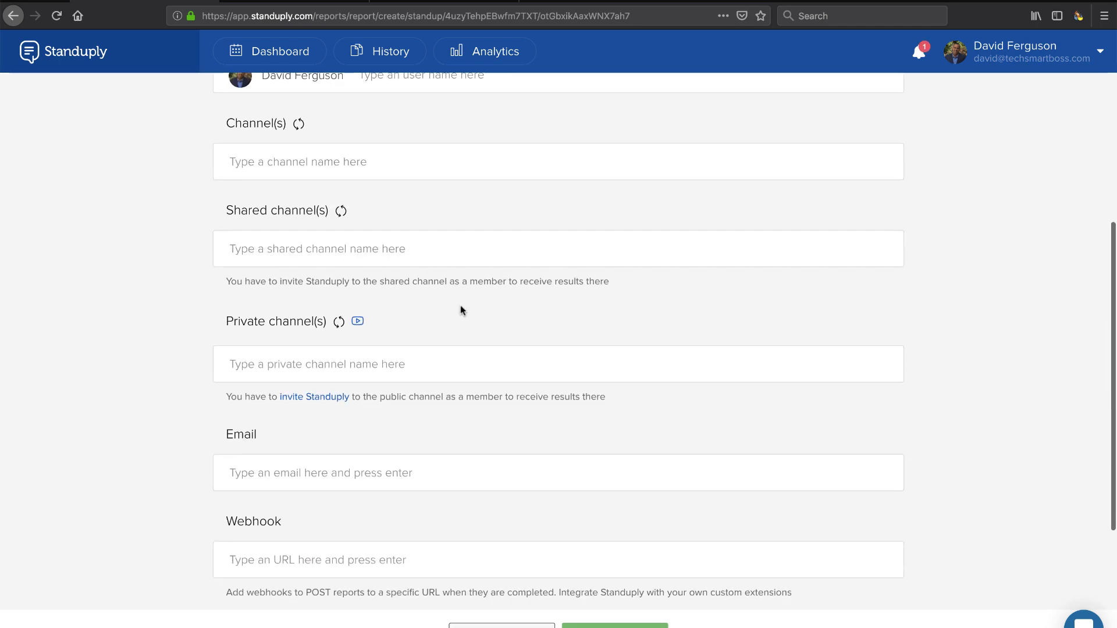
pyautogui.scroll(2, 460, 309)
pyautogui.scroll(-1, 460, 308)
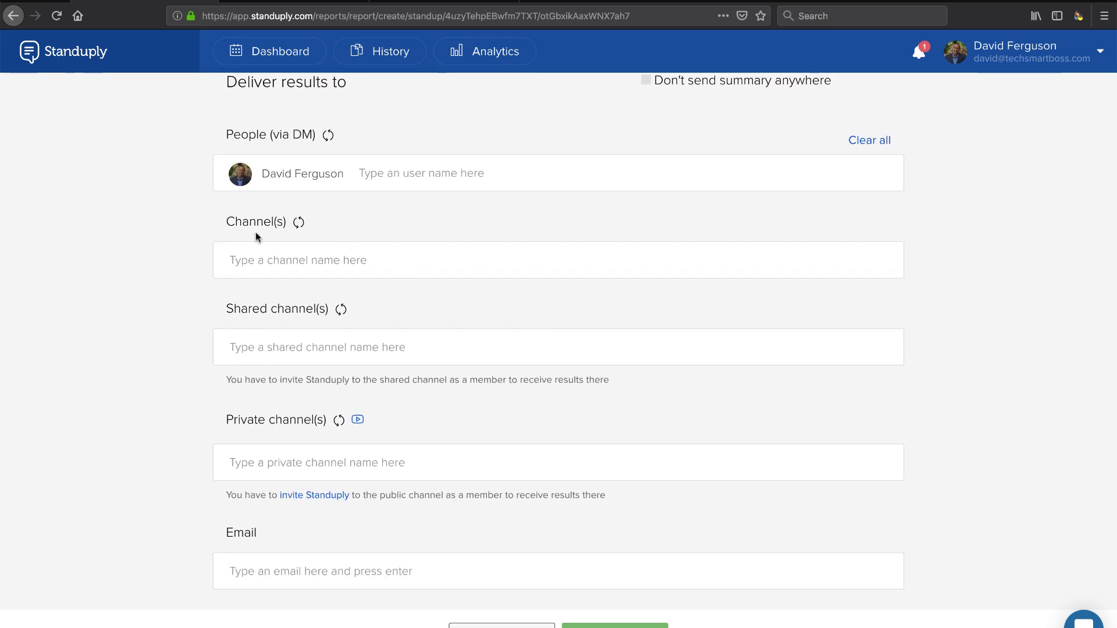
pyautogui.scroll(-1, 263, 265)
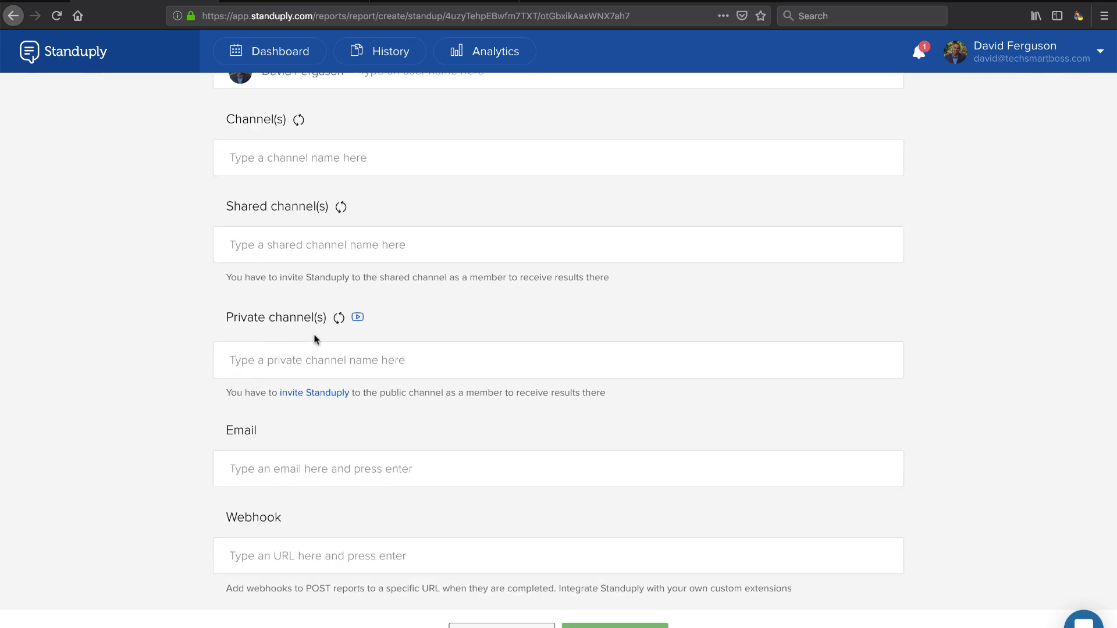
pyautogui.scroll(-2, 314, 339)
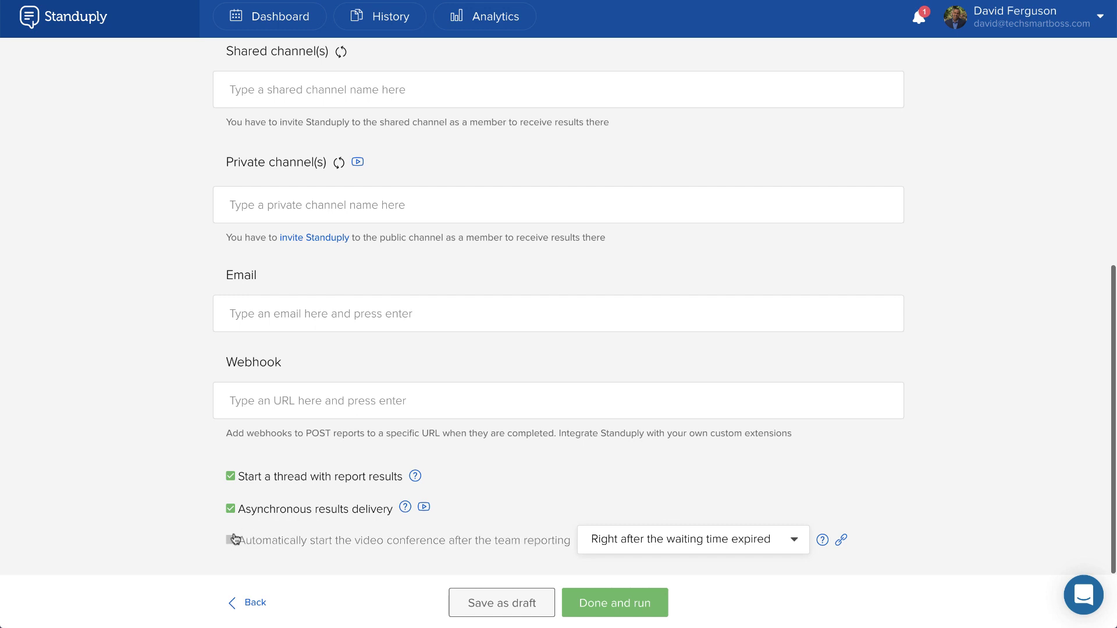
pyautogui.click(618, 604)
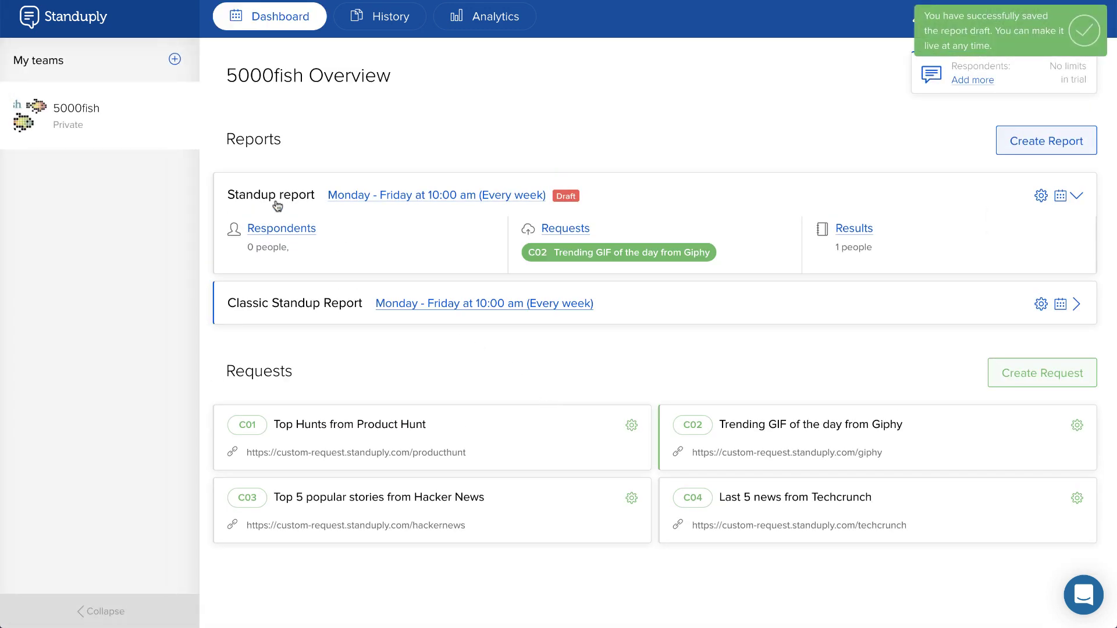
pyautogui.moveTo(186, 114)
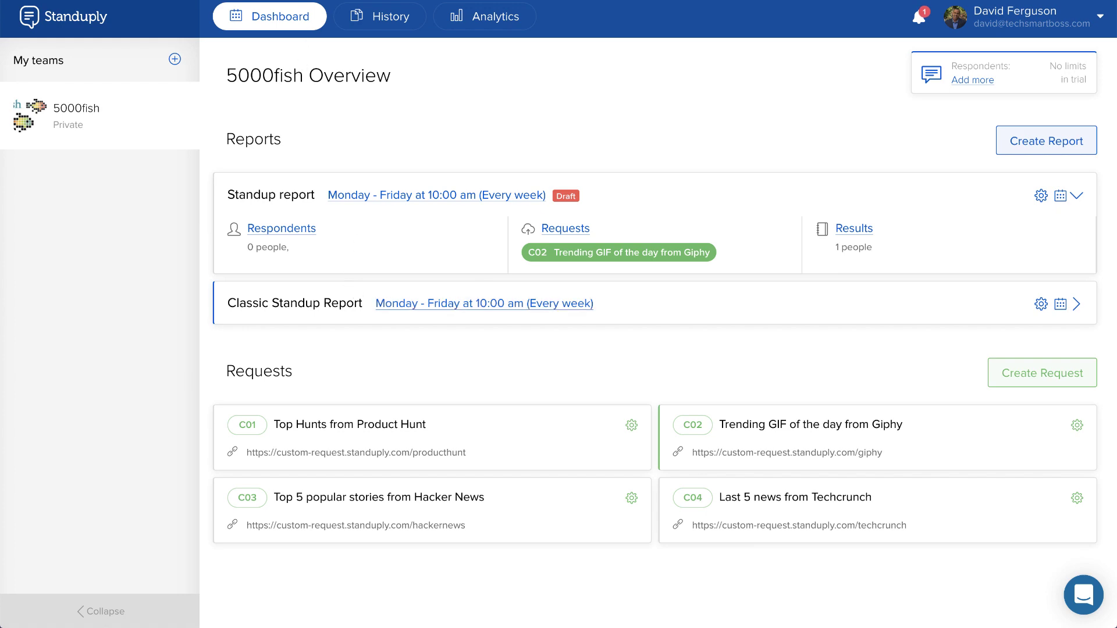
pyautogui.click(16, 88)
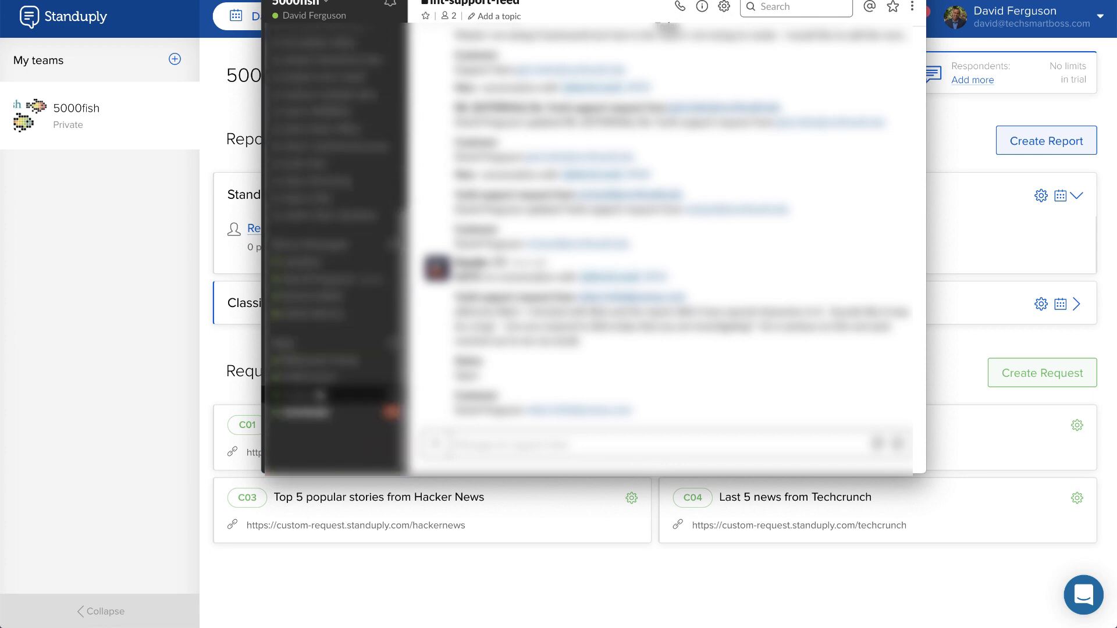
pyautogui.click(309, 412)
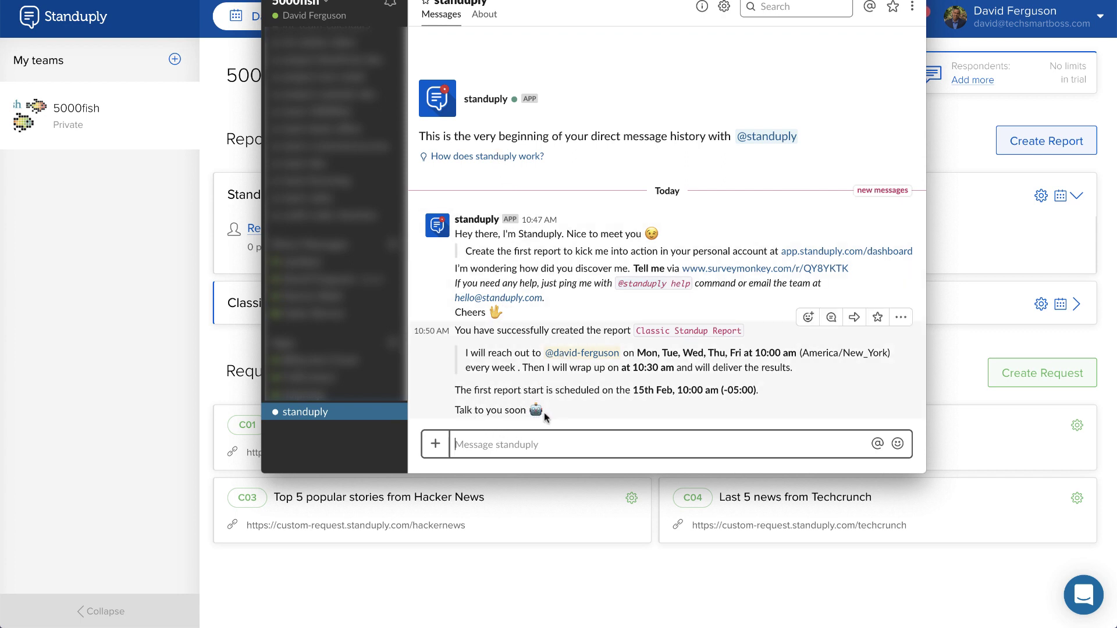
pyautogui.click(194, 356)
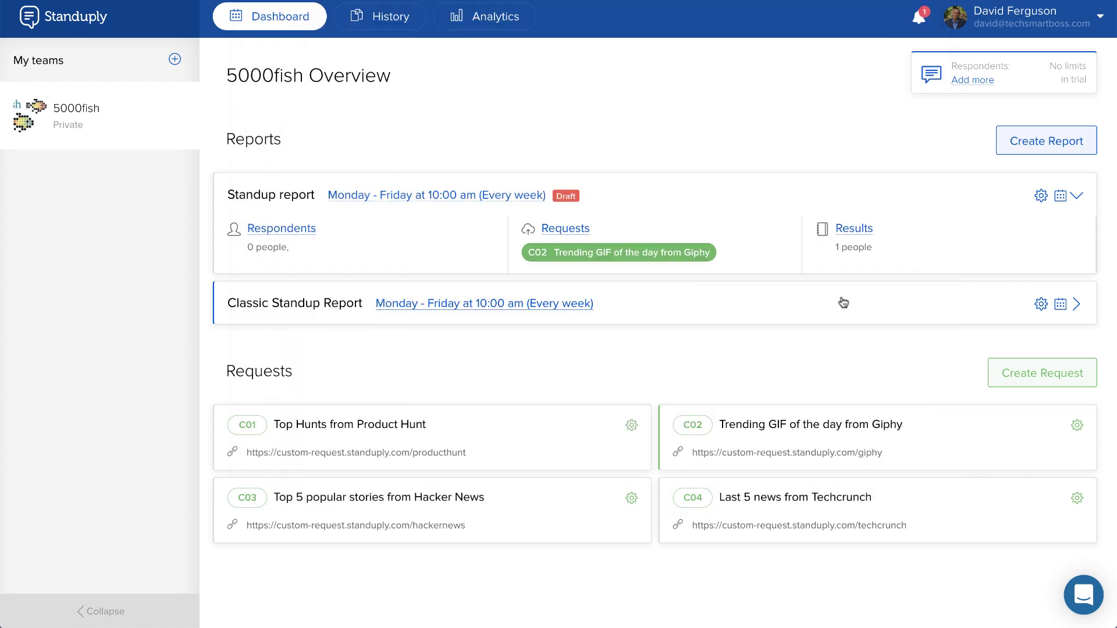
# Step: Run the Classic Standup Report now from its dashboard options menu to start it in Slack
pyautogui.click(1041, 305)
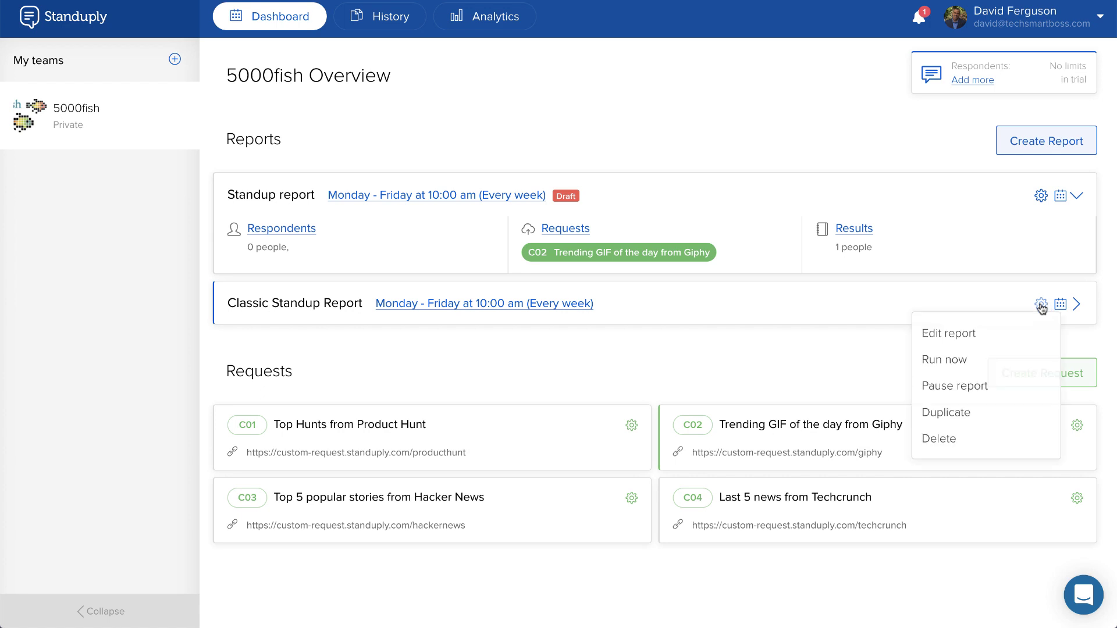
pyautogui.click(946, 363)
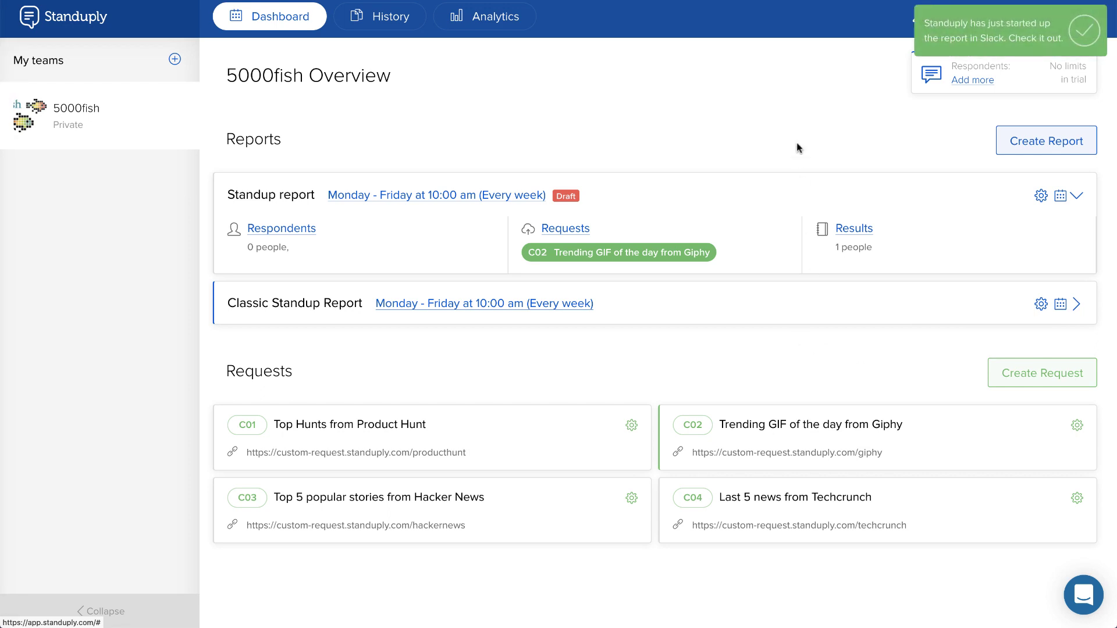
pyautogui.moveTo(9, 160)
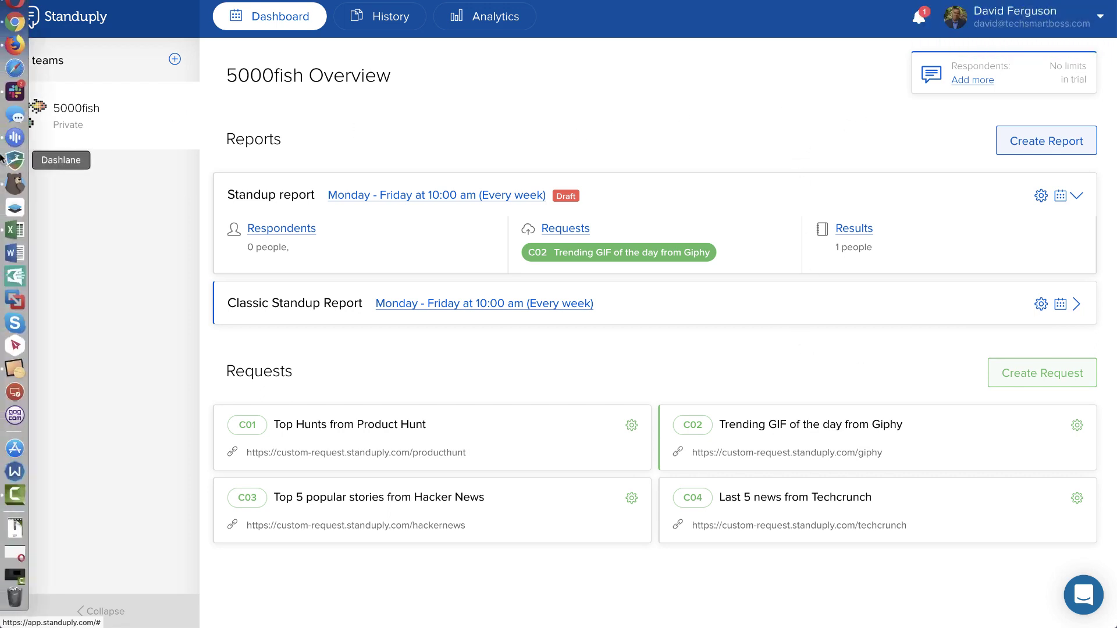
# Step: Open the standuply conversation in Slack and dismiss the quick-reply suggestions without choosing one
pyautogui.click(15, 92)
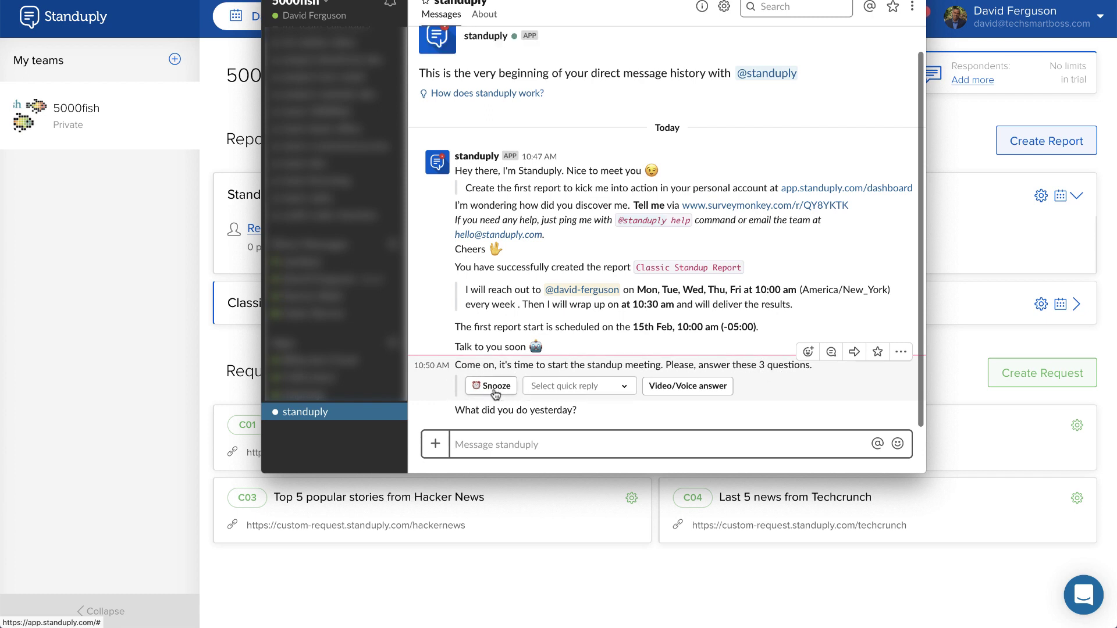
pyautogui.click(619, 387)
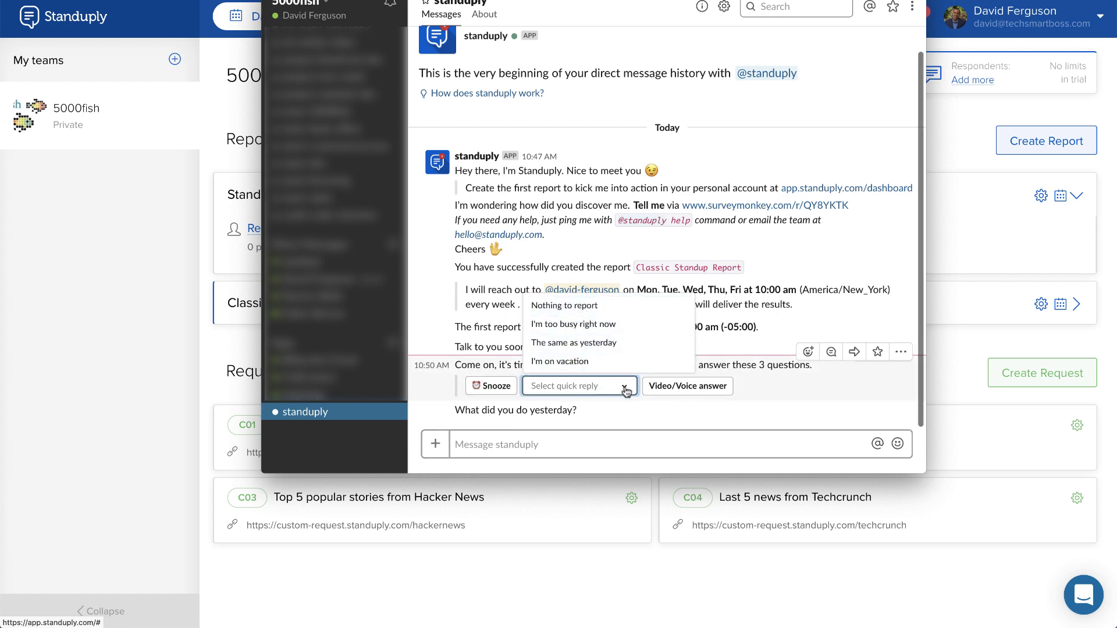
pyautogui.click(624, 389)
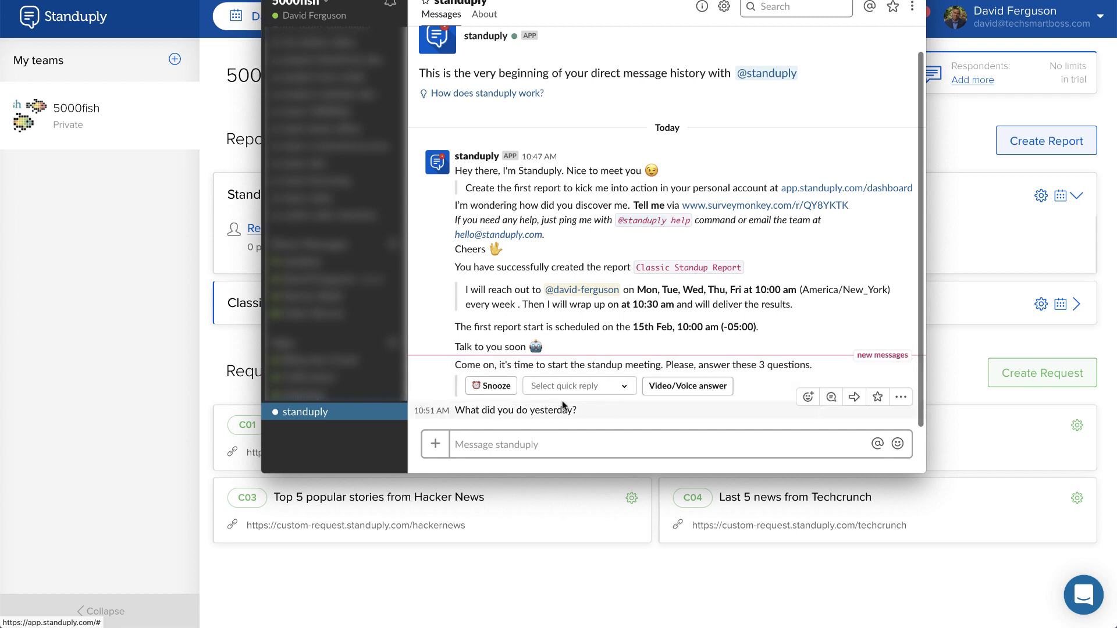
# Step: Answer the three standup questions with 'I didmart', 'Sleeping' and 'I have too mu'
pyautogui.click(505, 444)
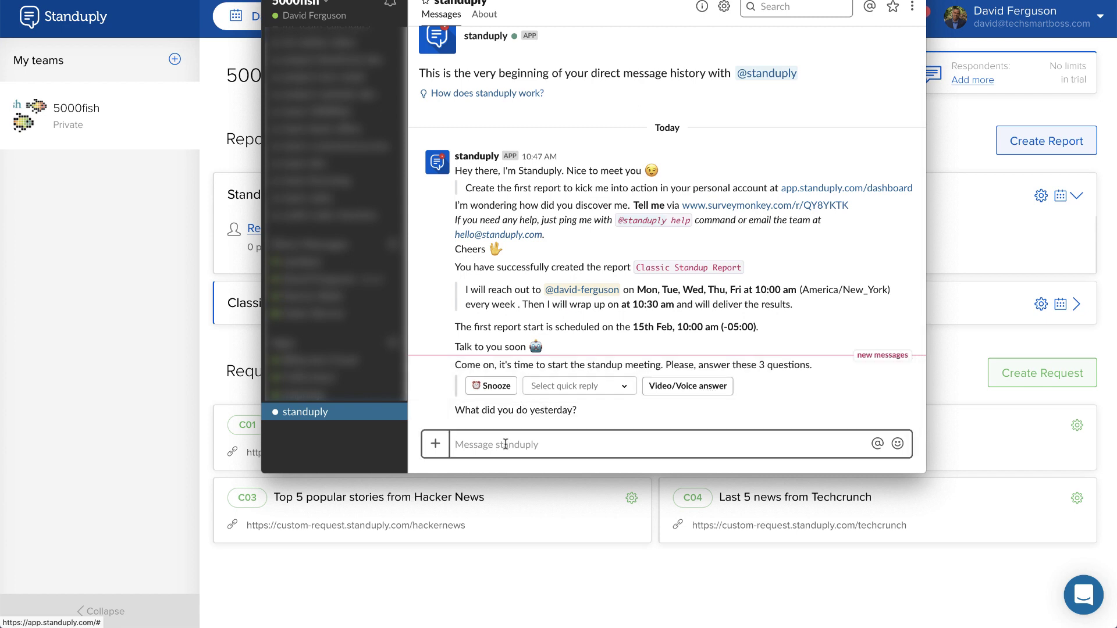
pyautogui.write('I did a vido')
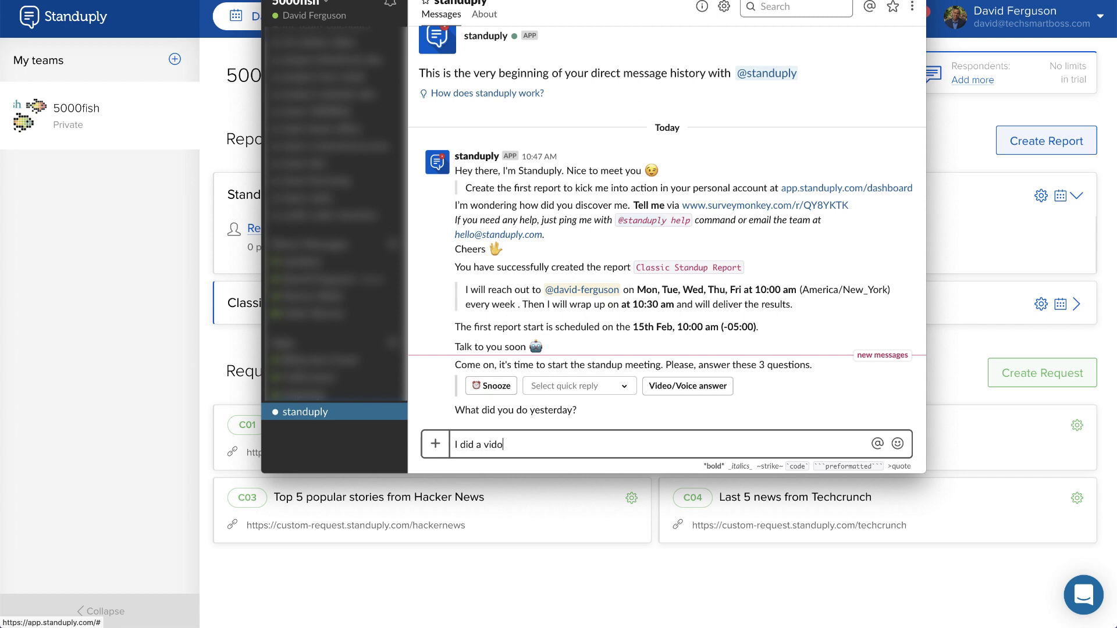
pyautogui.write('mart boss')
pyautogui.press('Return')
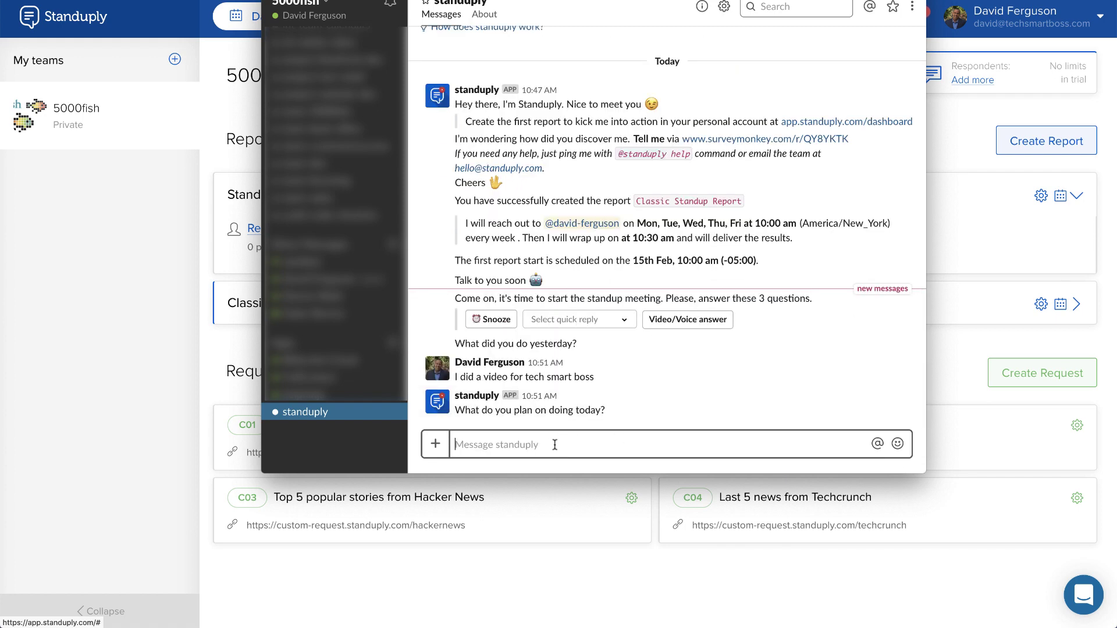
pyautogui.write('Sleeping')
pyautogui.press('Return')
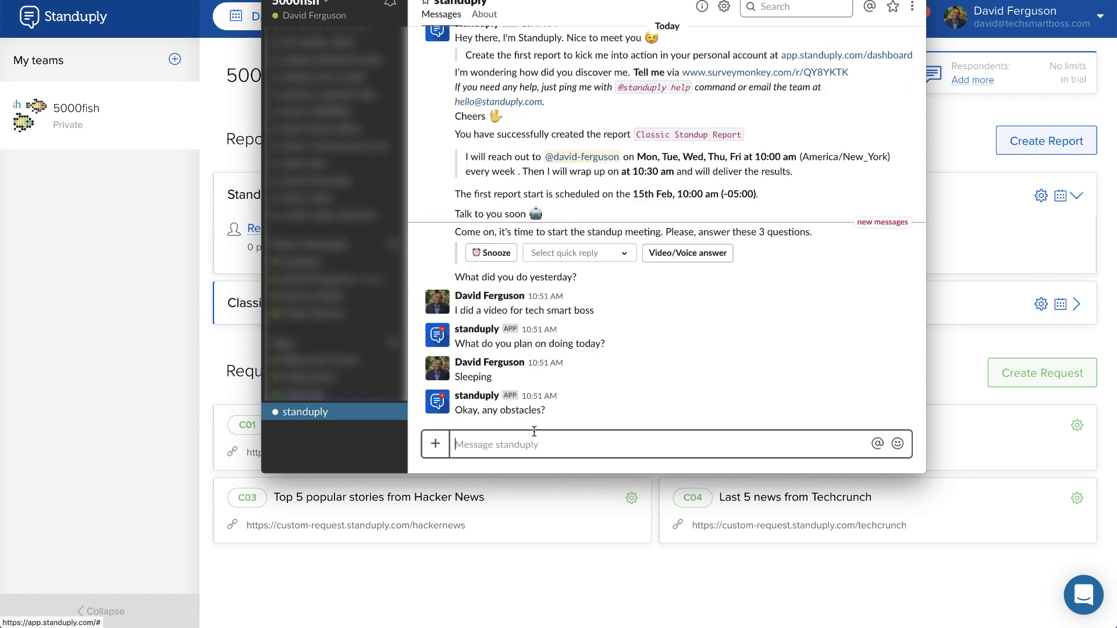
pyautogui.write('I have to')
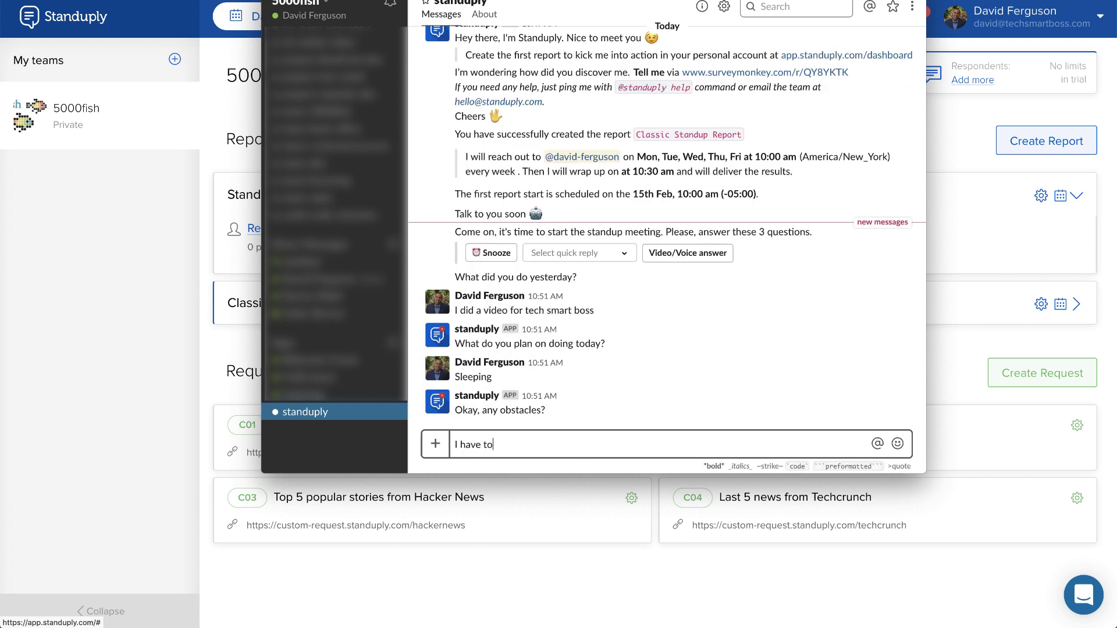
pyautogui.write('o much work to sleep')
pyautogui.press('Return')
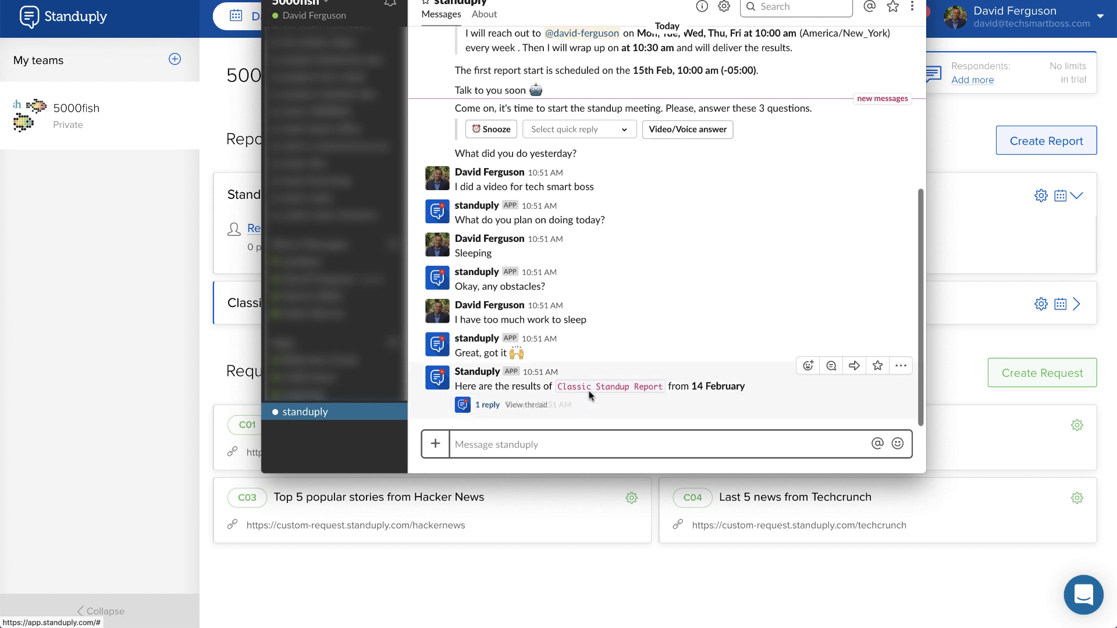
# Step: Open the results message's thread to review the answers, then return to the Standuply dashboard
pyautogui.click(491, 406)
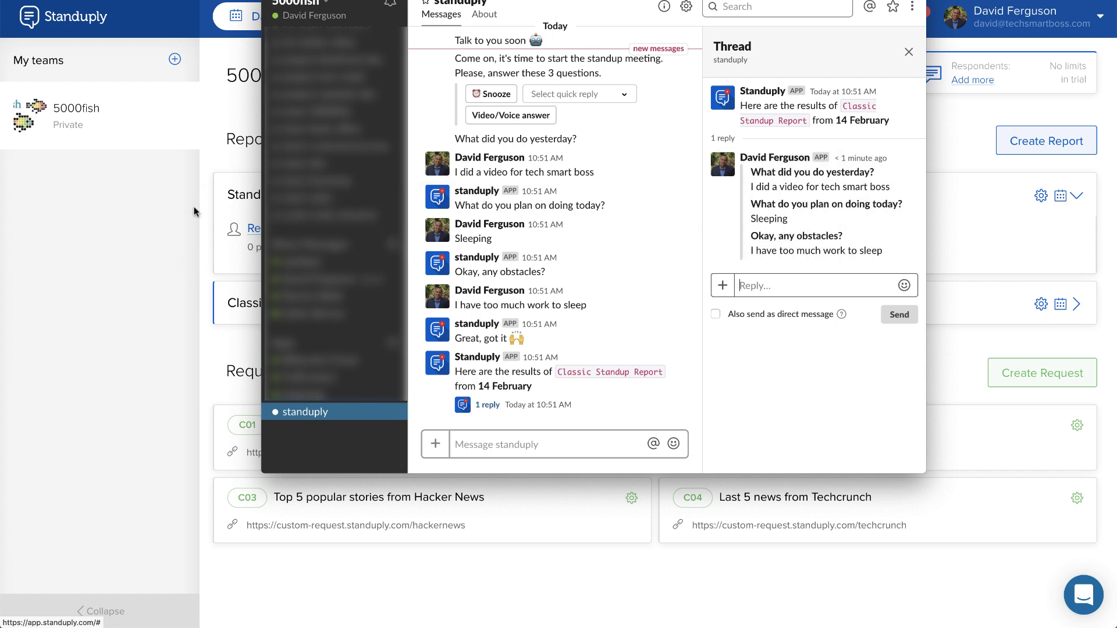
pyautogui.click(181, 222)
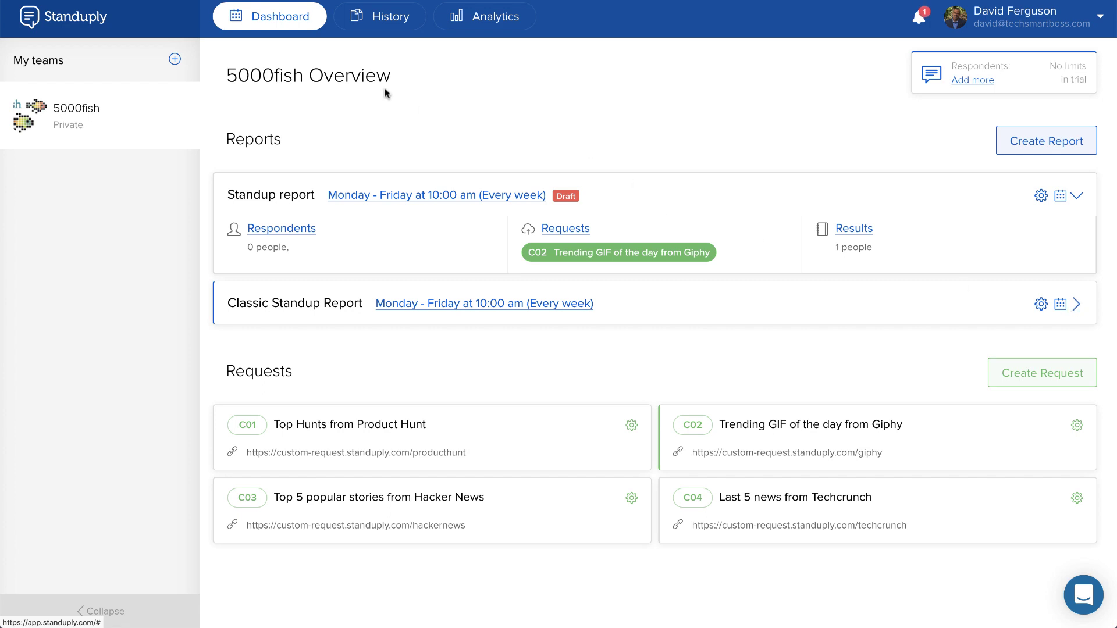
# Step: Review the report's History and Analytics tabs and the account Settings, then return to the 5000fish overview
pyautogui.click(383, 22)
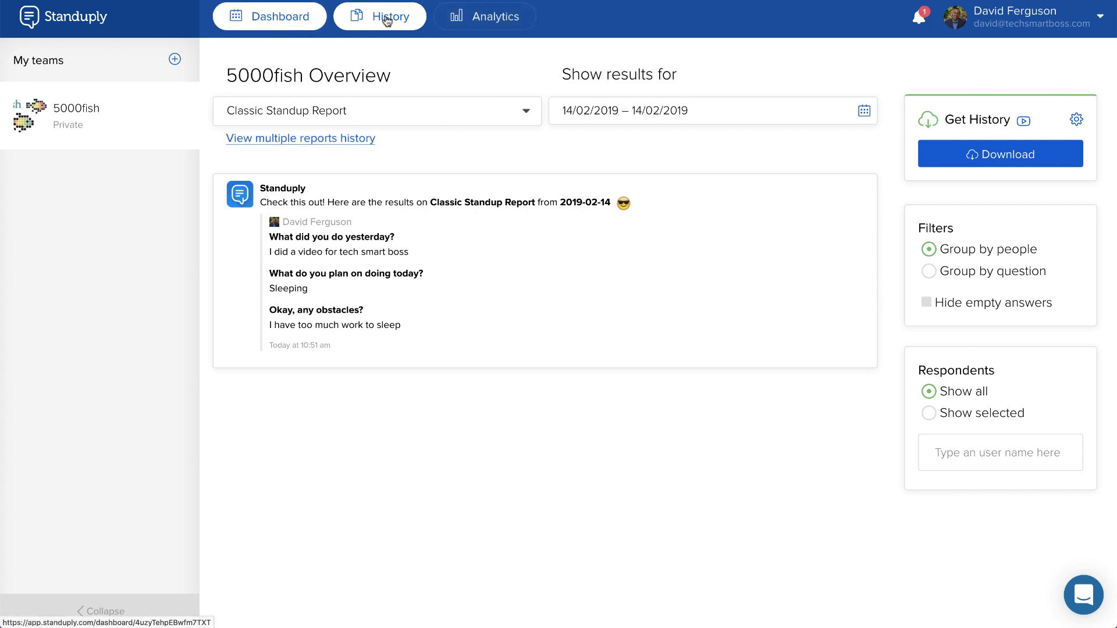
pyautogui.click(476, 21)
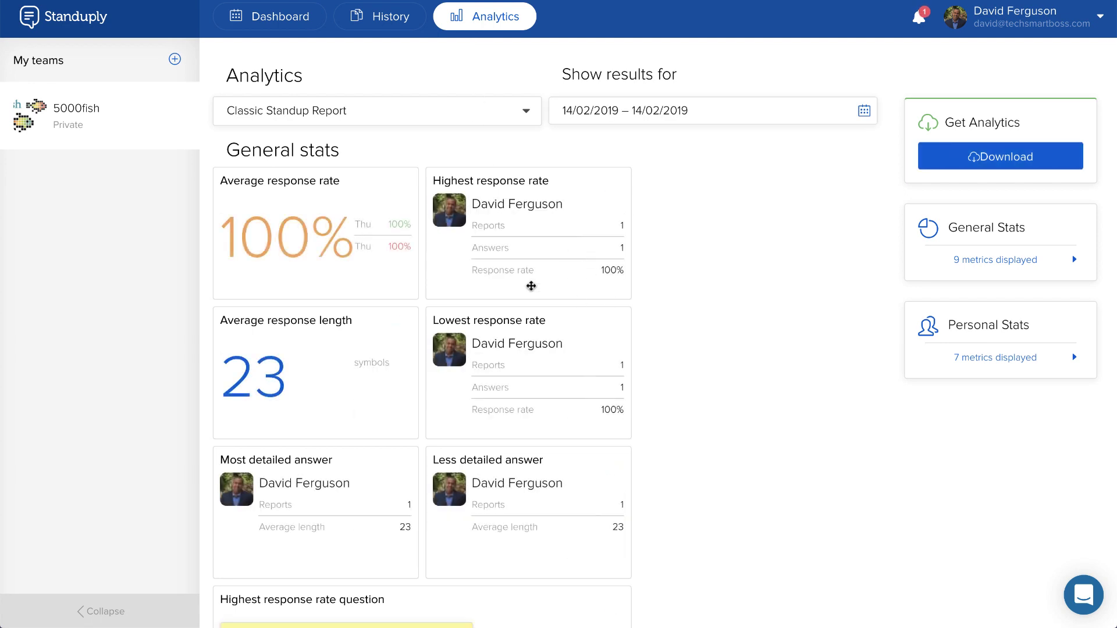
pyautogui.click(1100, 17)
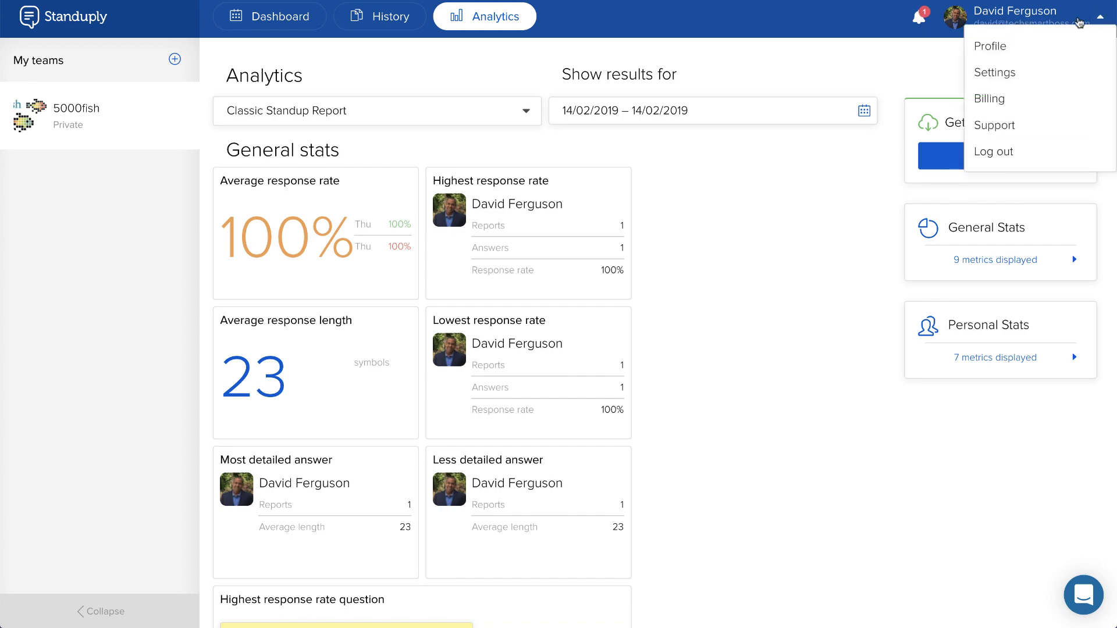
pyautogui.click(991, 73)
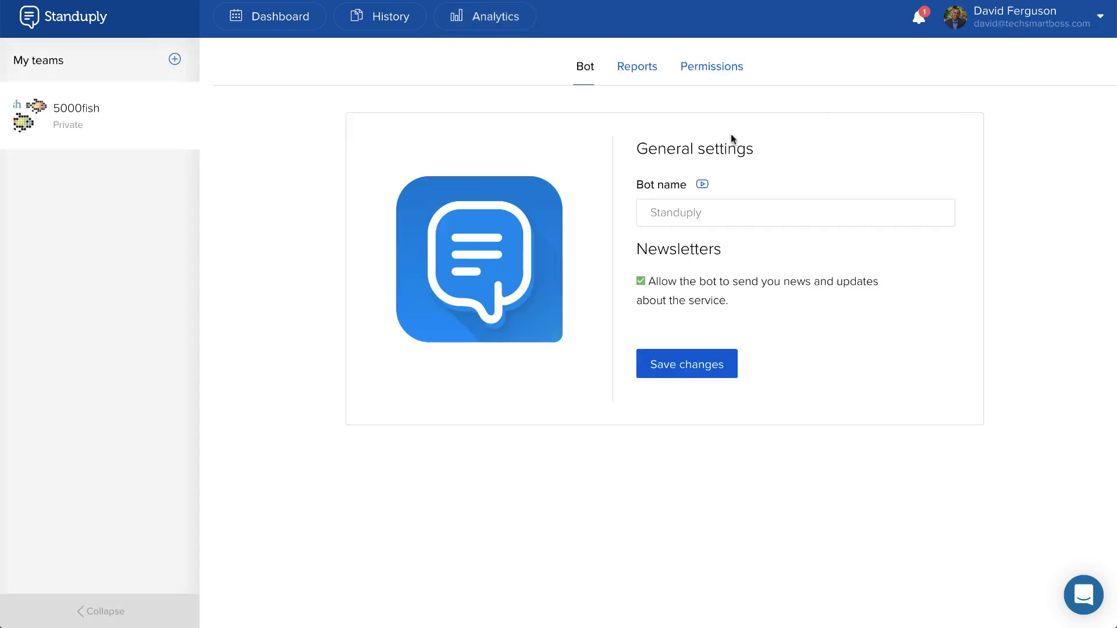
pyautogui.click(260, 21)
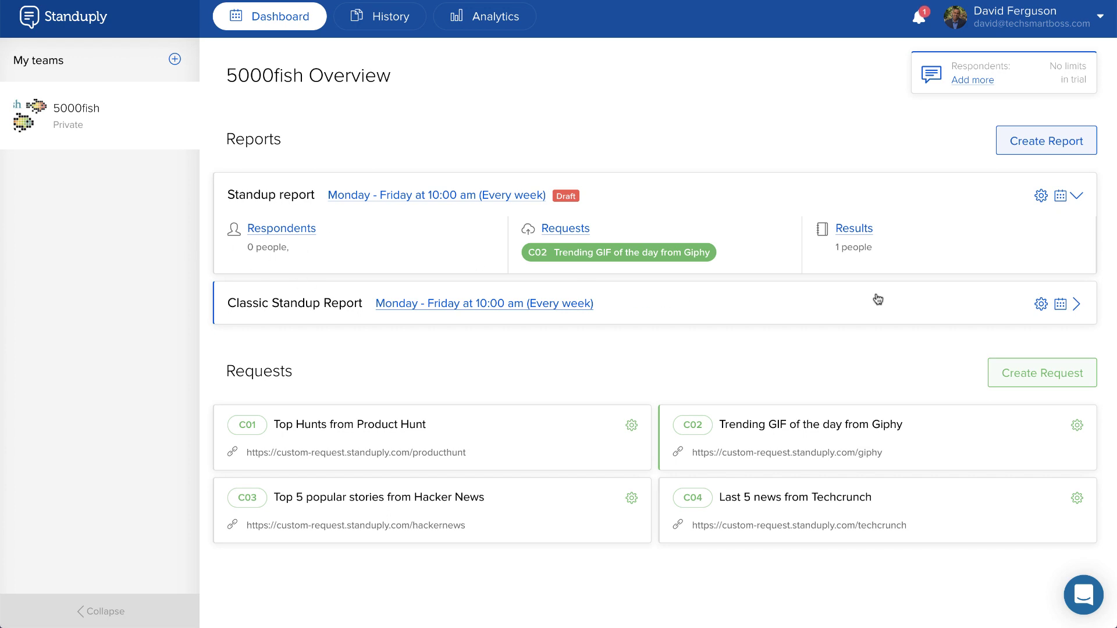
# Step: Edit the Classic Standup Report and go to its Respondents & Requests settings
pyautogui.click(1042, 305)
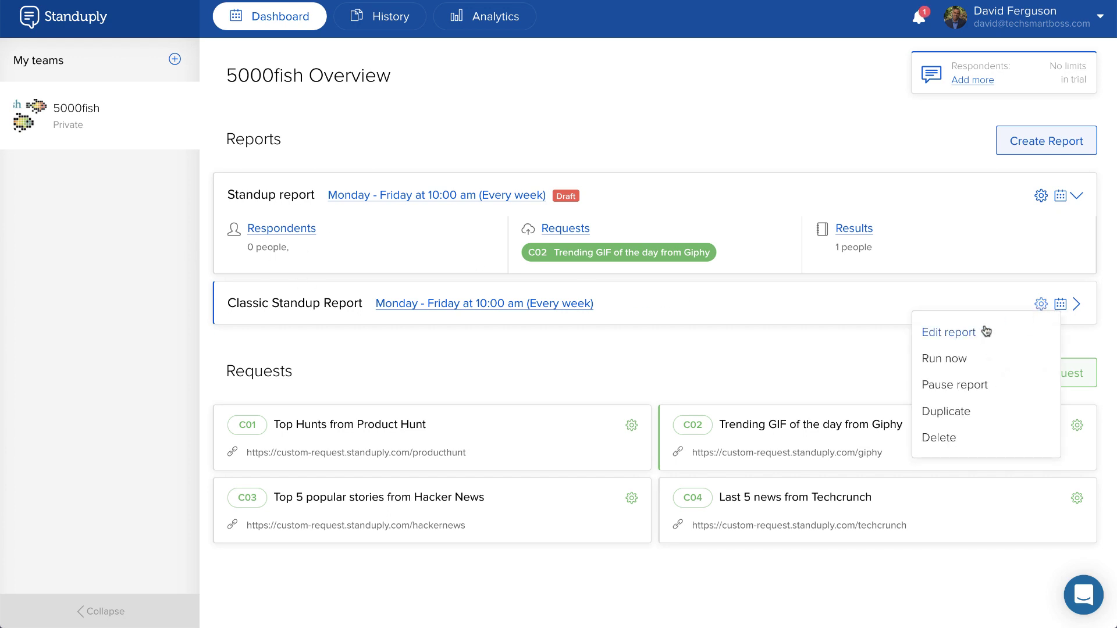
pyautogui.click(954, 332)
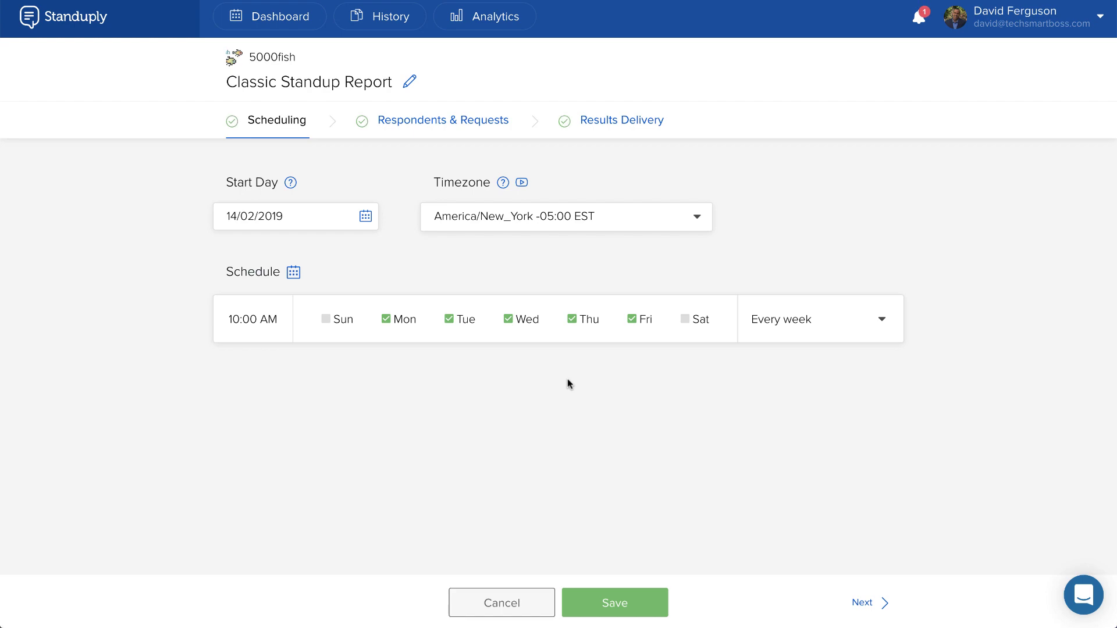
pyautogui.click(499, 119)
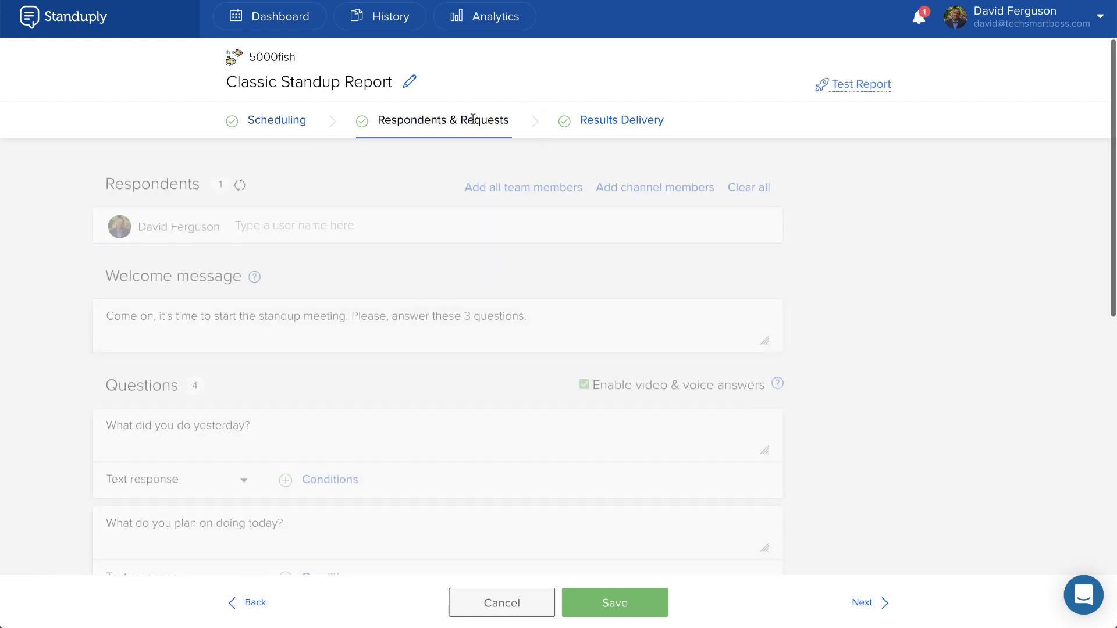
pyautogui.scroll(-8, 474, 379)
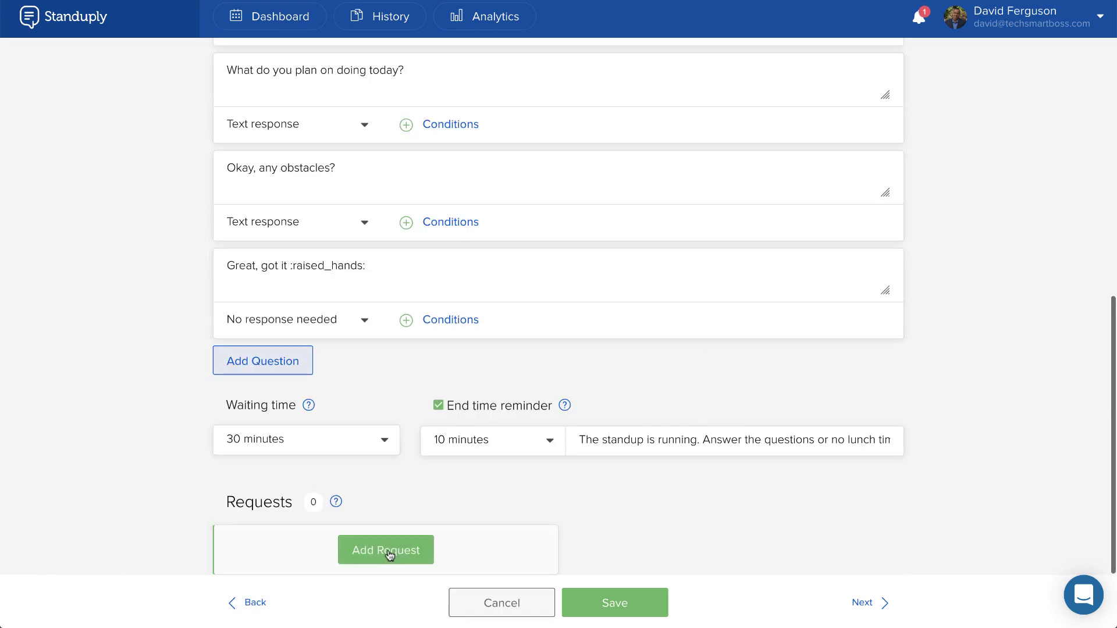
# Step: Browse the available custom requests in the Add Request list and go back without attaching any
pyautogui.moveTo(337, 506)
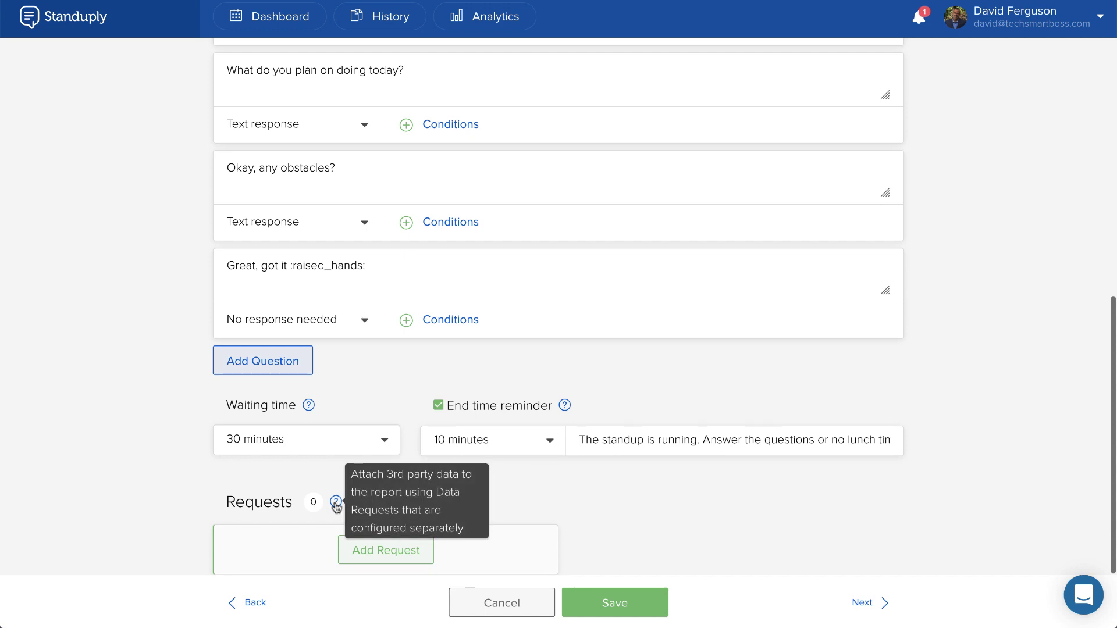
pyautogui.click(371, 547)
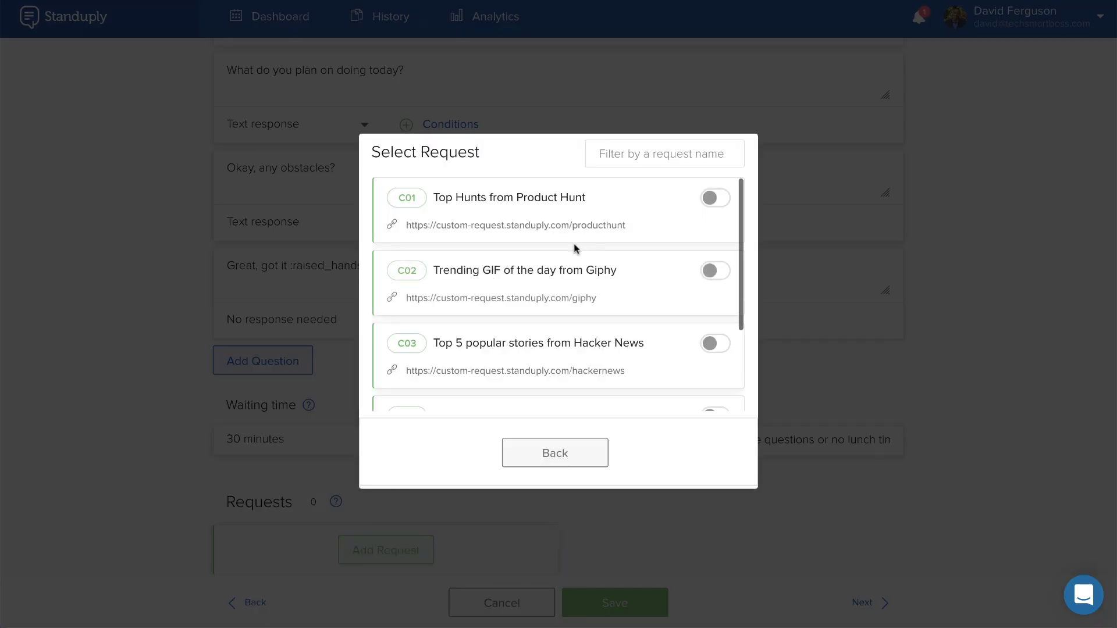
pyautogui.scroll(-1, 520, 228)
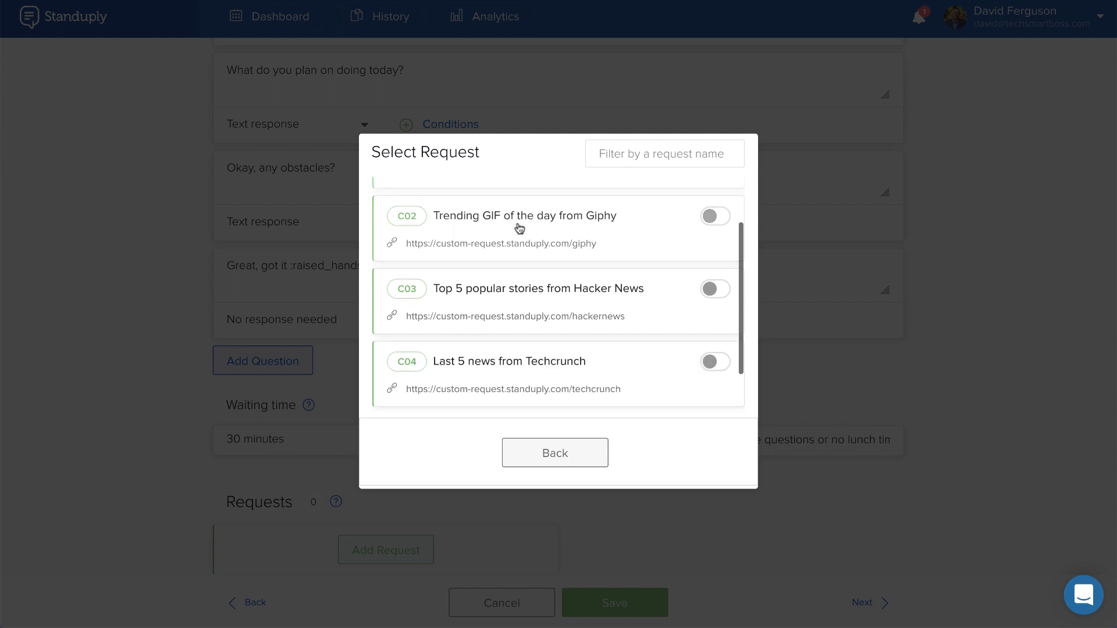
pyautogui.scroll(-1, 519, 244)
pyautogui.scroll(2, 520, 309)
pyautogui.scroll(-2, 523, 323)
pyautogui.scroll(2, 553, 260)
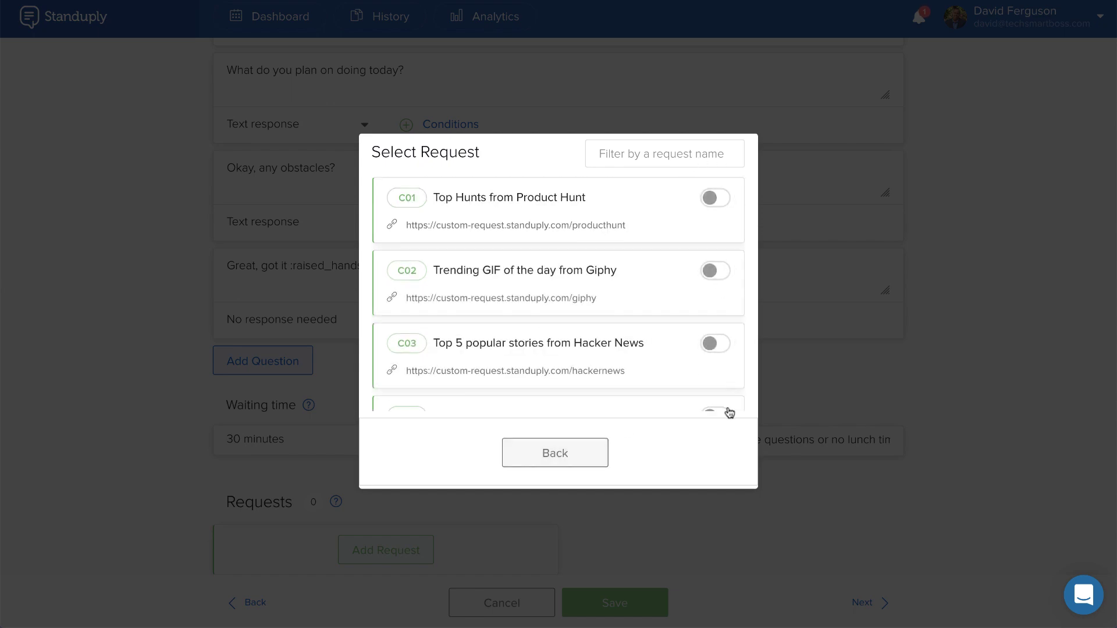
pyautogui.click(561, 452)
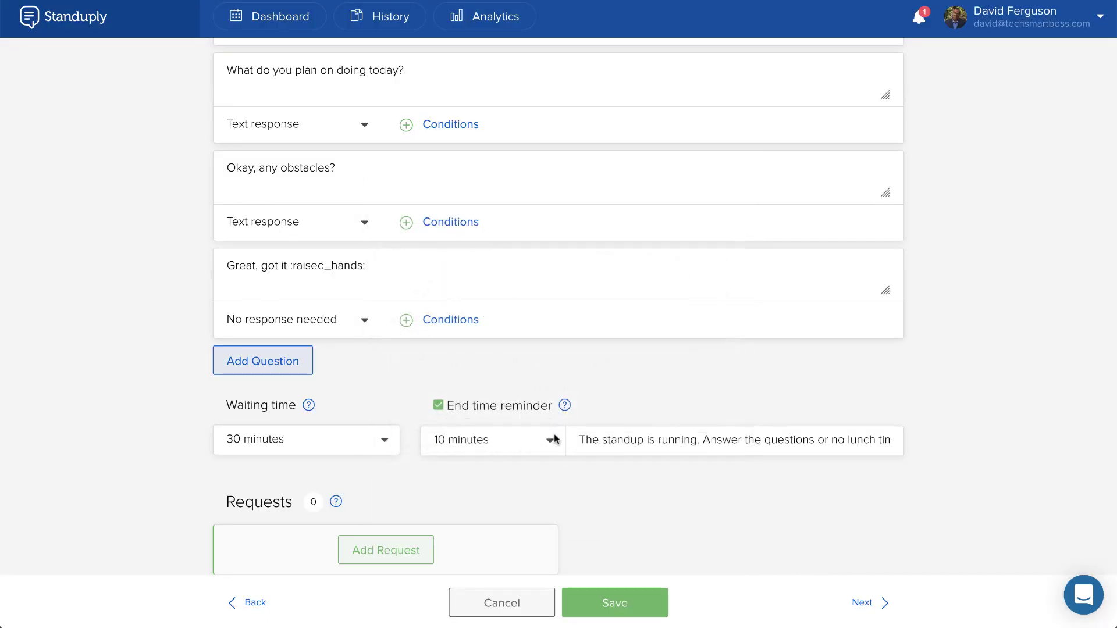
pyautogui.scroll(8, 519, 394)
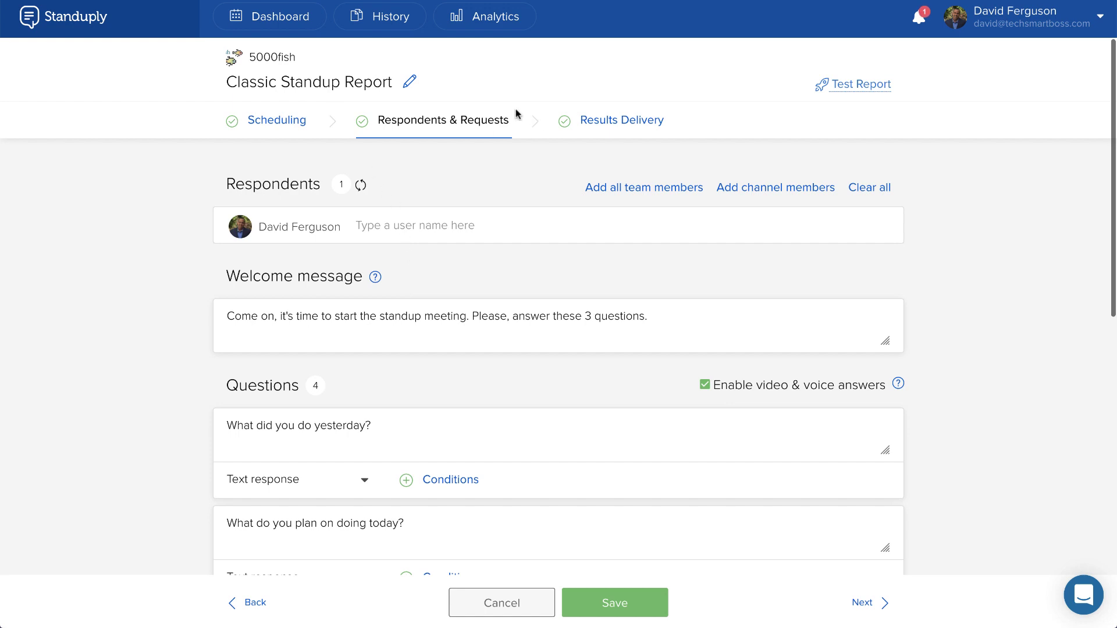
# Step: Send a test of the Classic Standup Report to Slack and return to the 5000fish overview
pyautogui.click(854, 85)
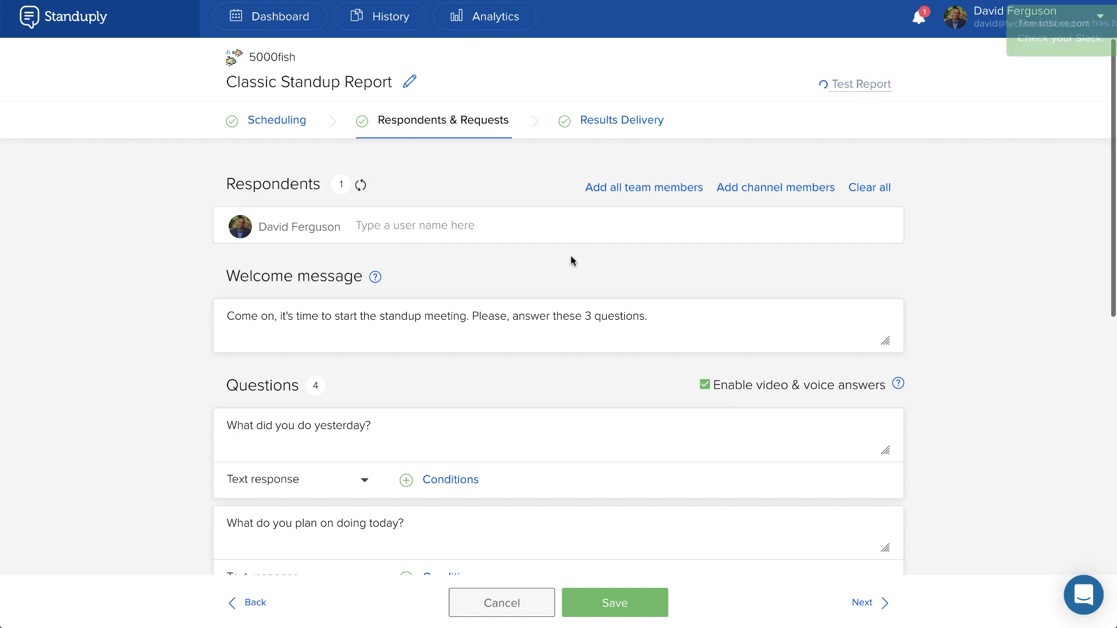
pyautogui.click(283, 21)
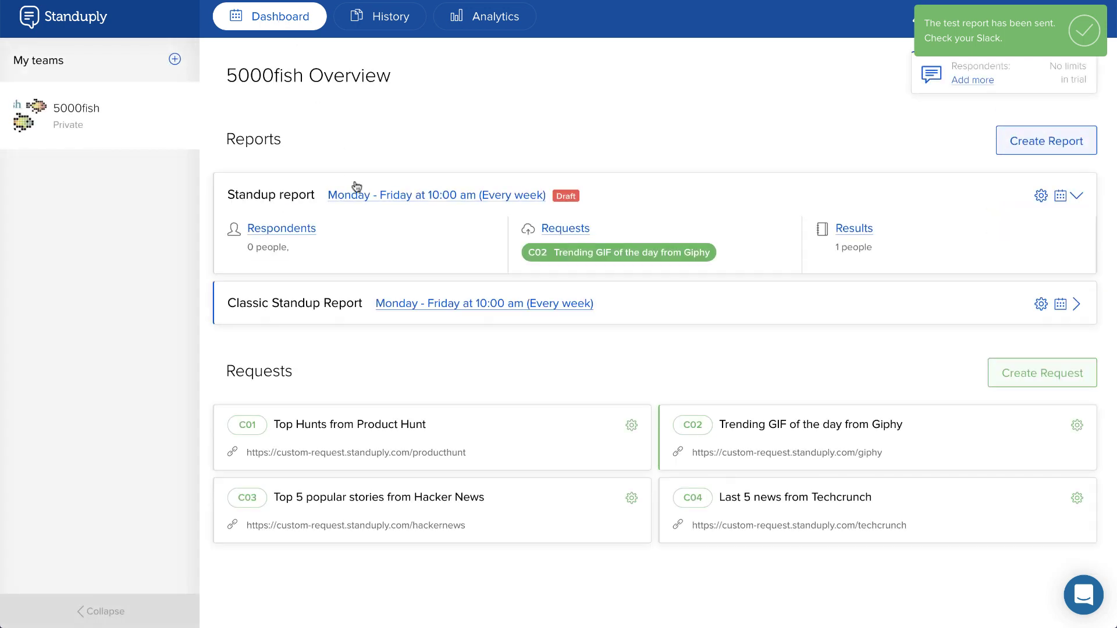